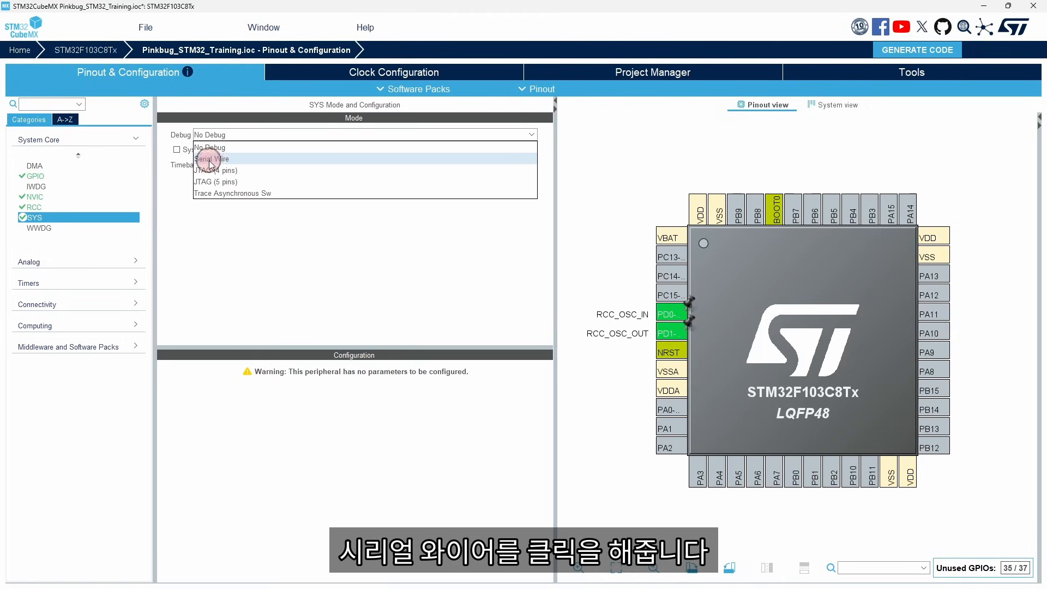
# Step: Set the SYS debug mode to Serial Wire and pin the signals assigned to PA14 and PA13
pyautogui.click(236, 159)
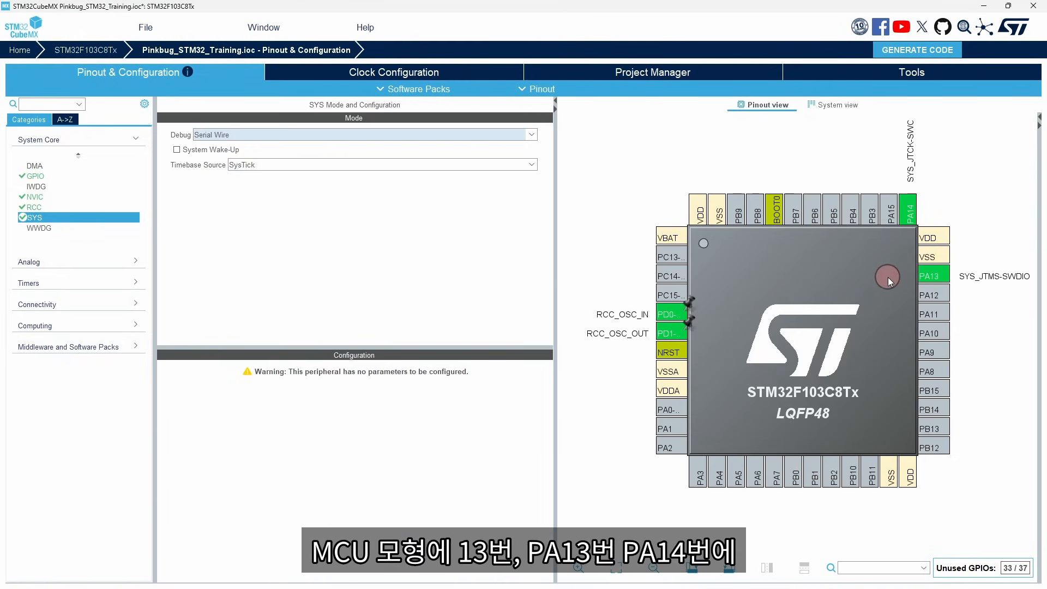
pyautogui.moveTo(879, 279); pyautogui.dragTo(778, 330)
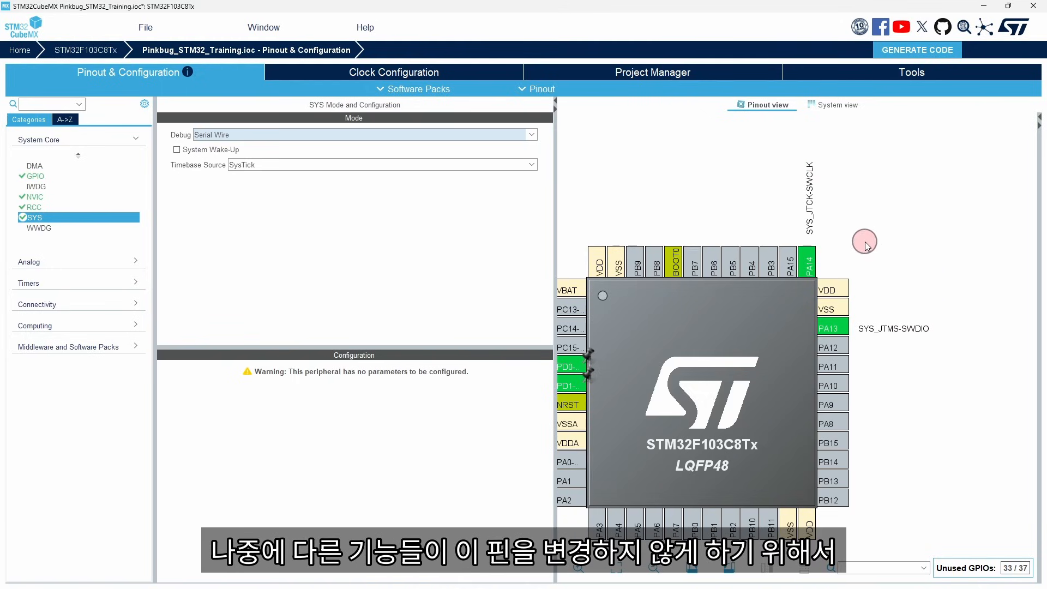
pyautogui.rightClick(823, 269)
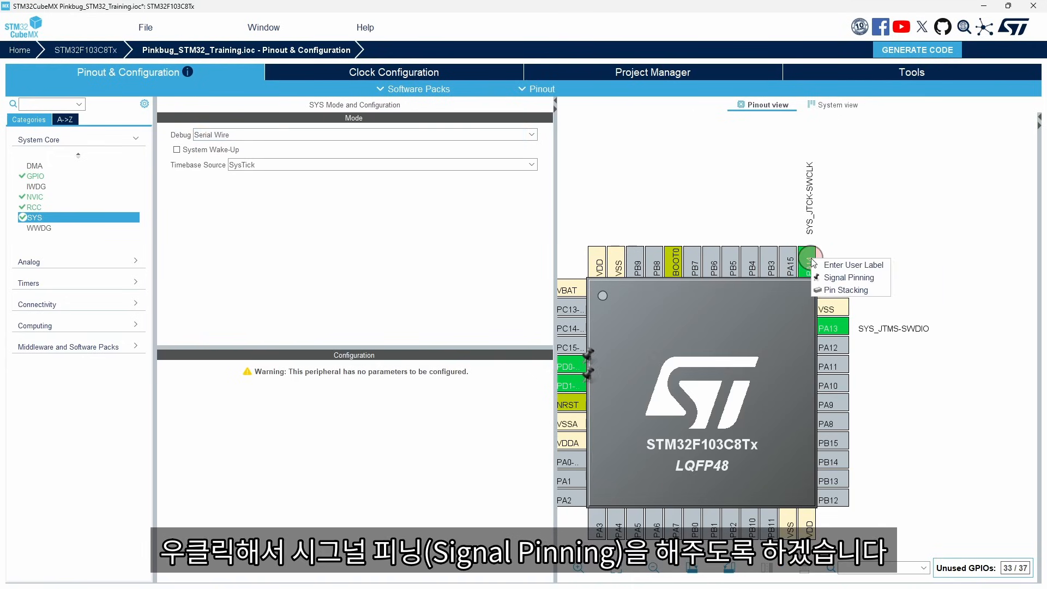
pyautogui.click(878, 283)
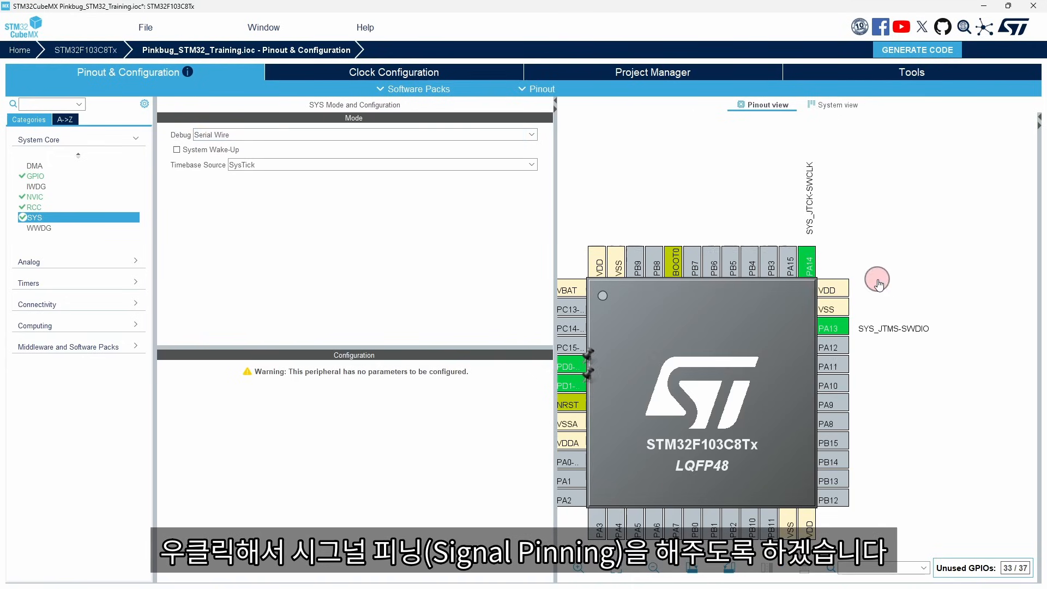
pyautogui.rightClick(845, 326)
pyautogui.click(869, 344)
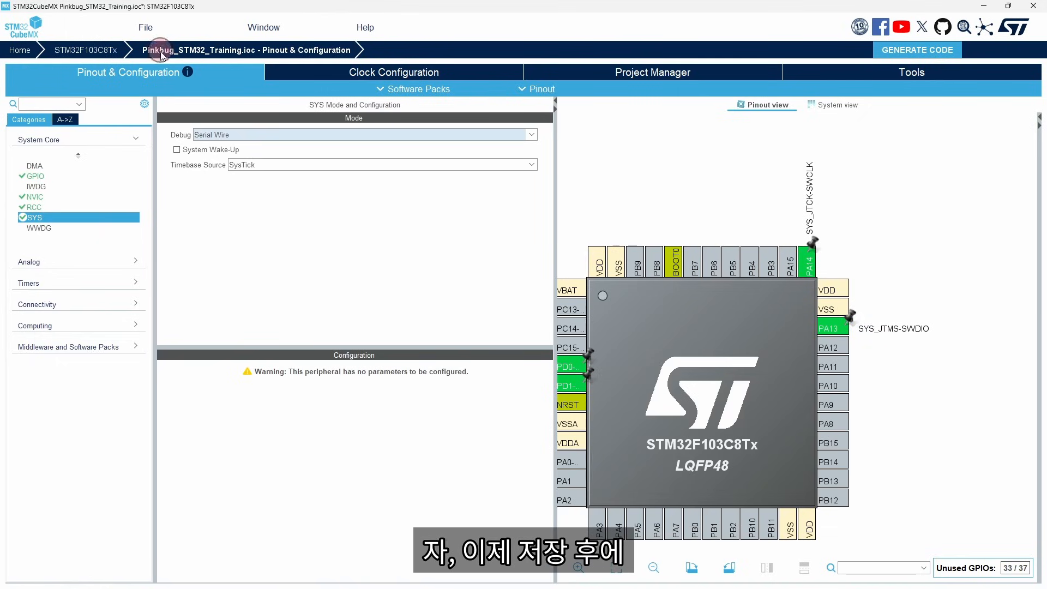
# Step: Save the Pinkbug_STM32_Training project
pyautogui.click(145, 27)
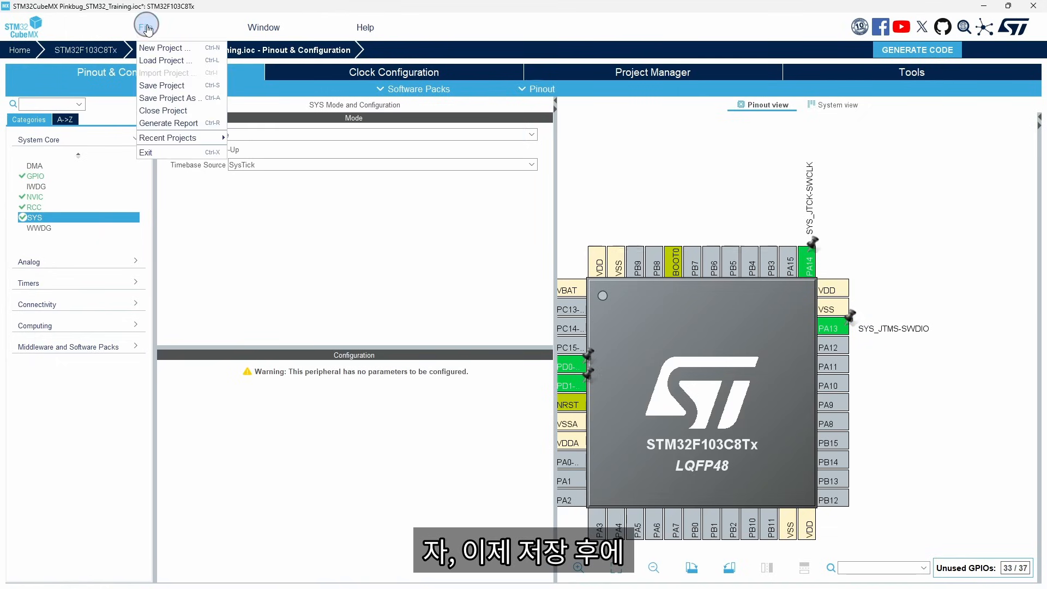
pyautogui.click(177, 86)
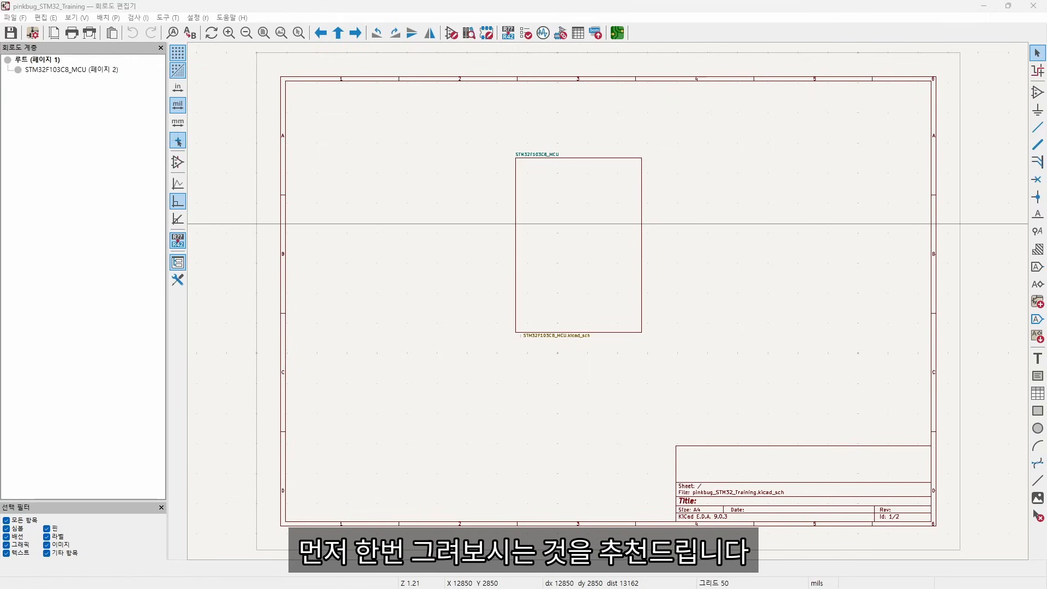
# Step: In the KiCad schematic editor, open the STM32F103C8_MCU sheet and place a copy of resistor R1 beside the BOOT0 pin
pyautogui.click(604, 236)
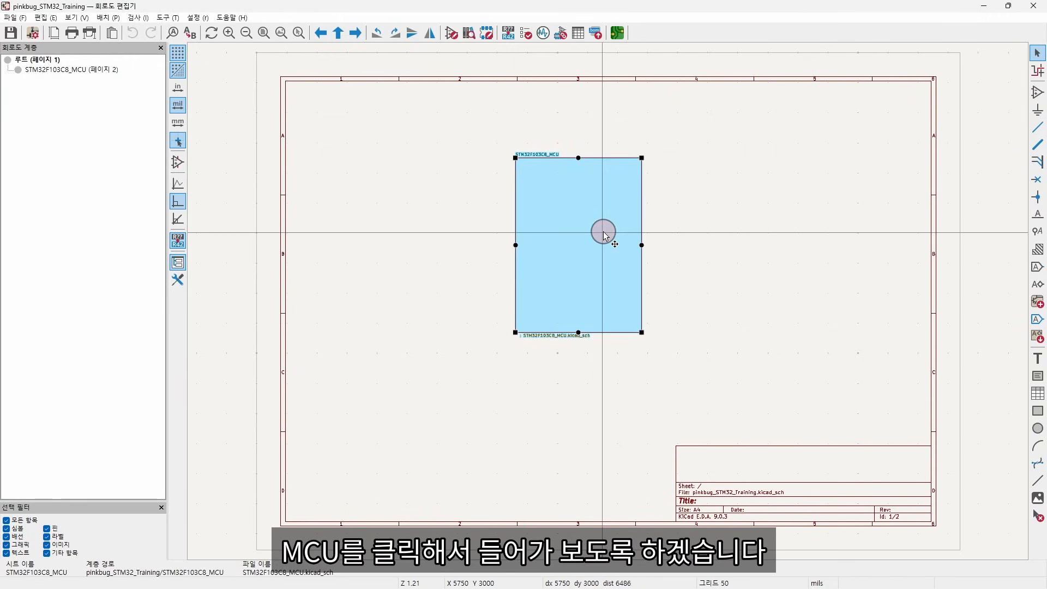
pyautogui.doubleClick(603, 236)
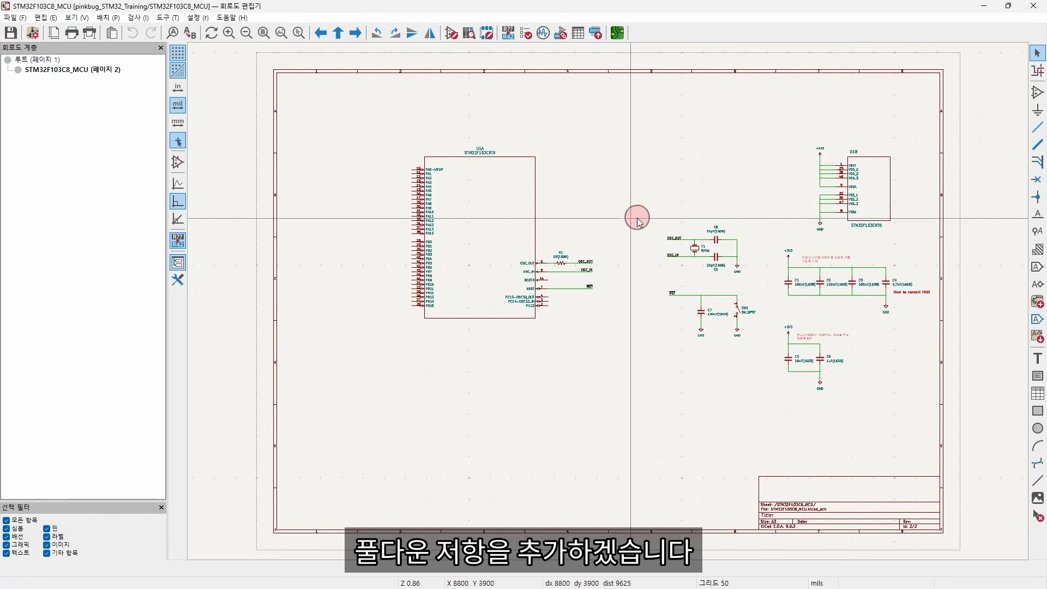
pyautogui.click(561, 265)
pyautogui.scroll(3, 562, 265)
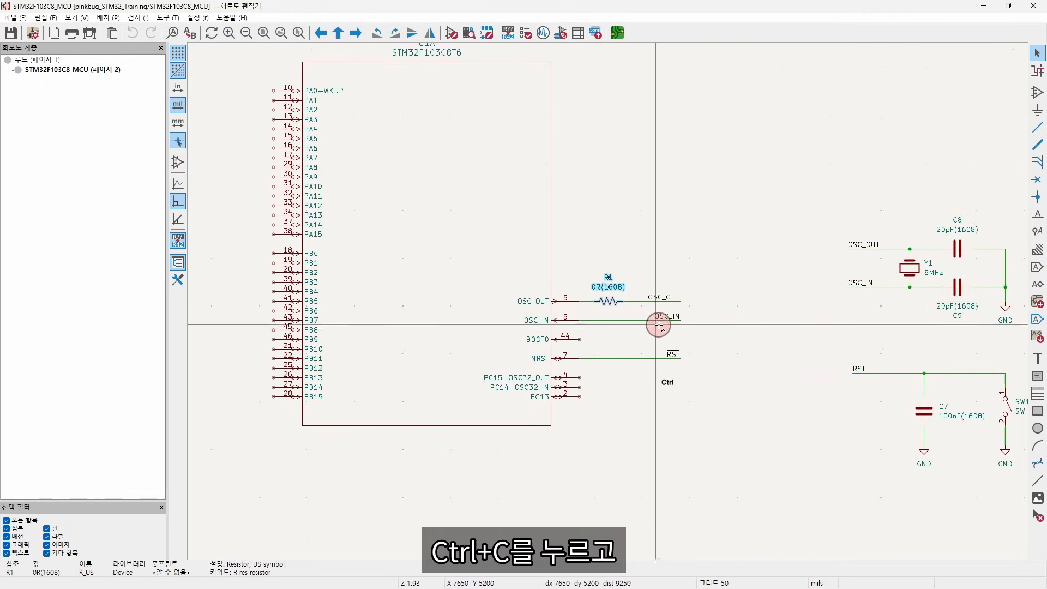
pyautogui.hotkey('ctrl', 'c')
pyautogui.click(726, 336)
pyautogui.hotkey('ctrl', 'v')
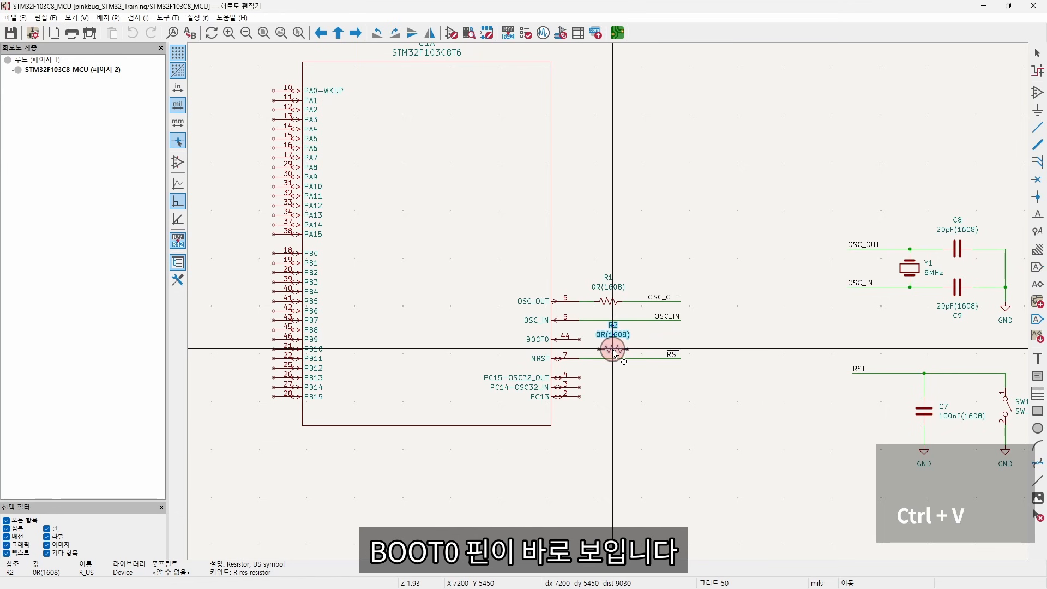
pyautogui.scroll(2, 614, 339)
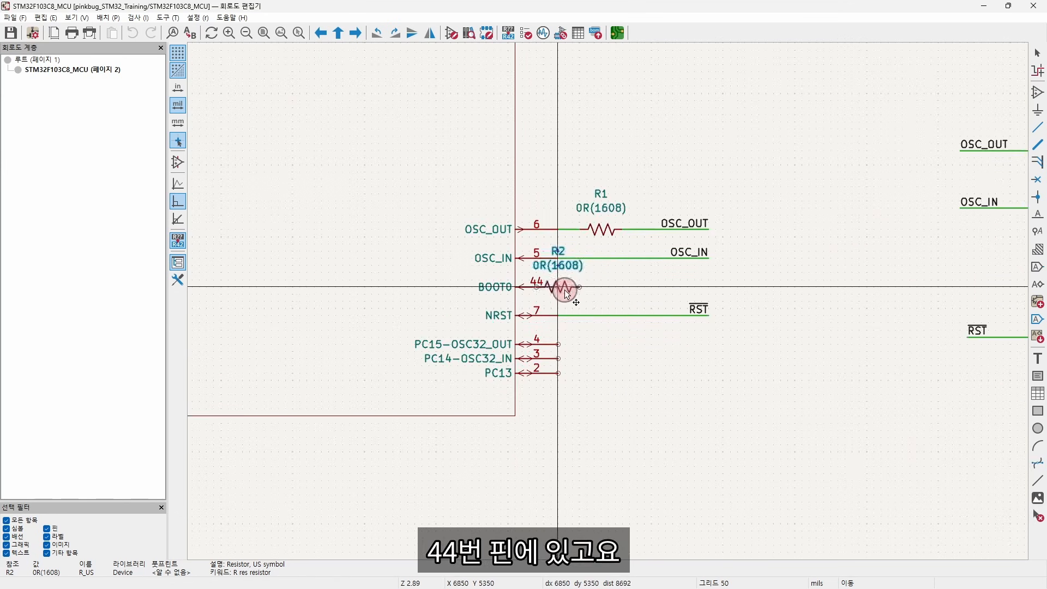
pyautogui.click(599, 286)
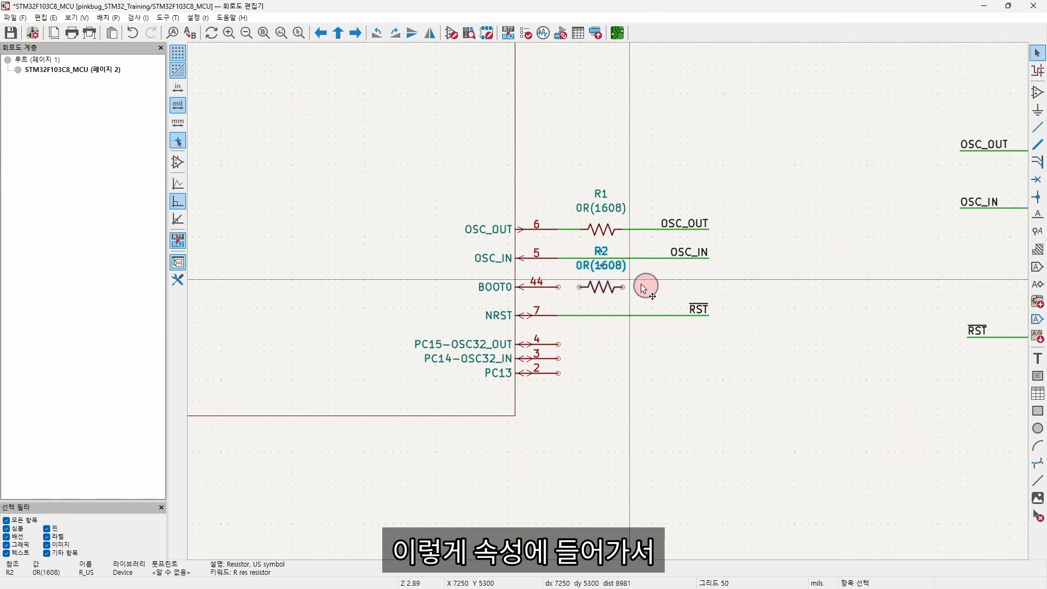
# Step: Set the value of the copied resistor at BOOT0 to 10KR(1608)
pyautogui.doubleClick(604, 295)
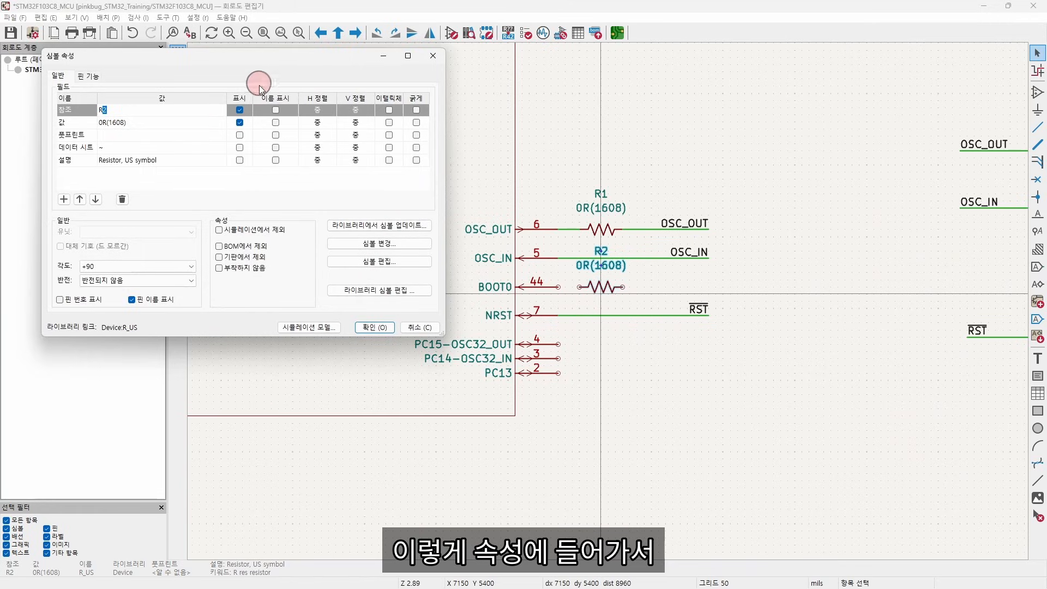
pyautogui.moveTo(257, 77); pyautogui.dragTo(287, 109)
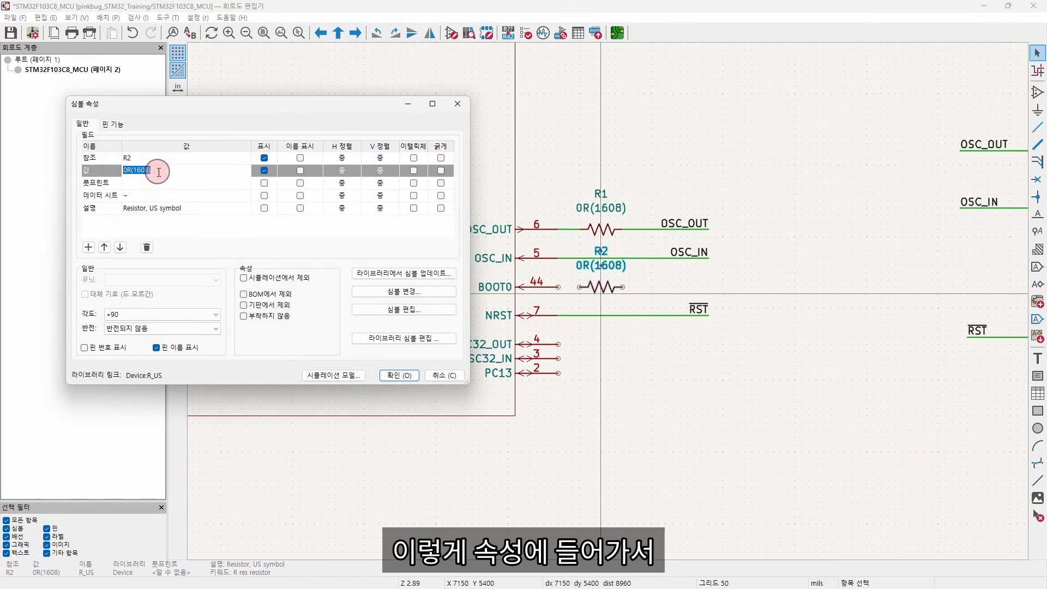
pyautogui.click(155, 170)
pyautogui.press('Home')
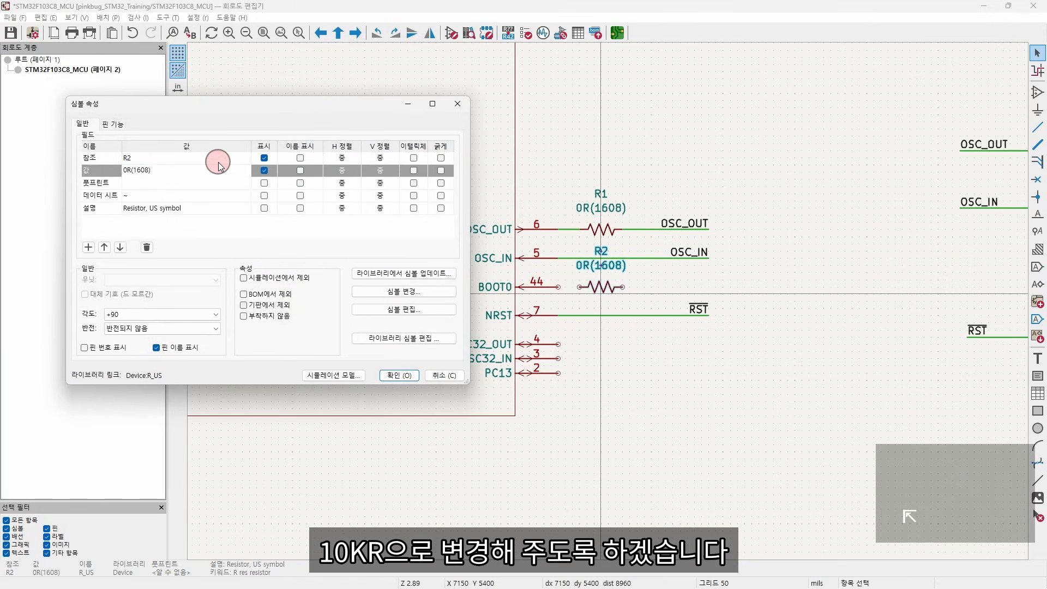
pyautogui.write('10')
pyautogui.press('Delete')
pyautogui.write('K')
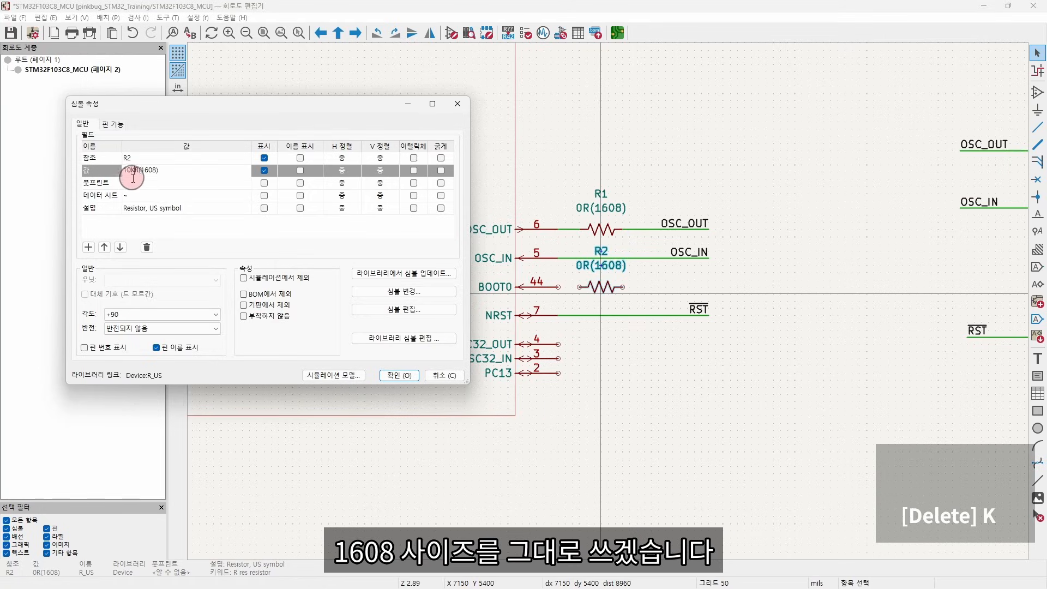
pyautogui.click(398, 375)
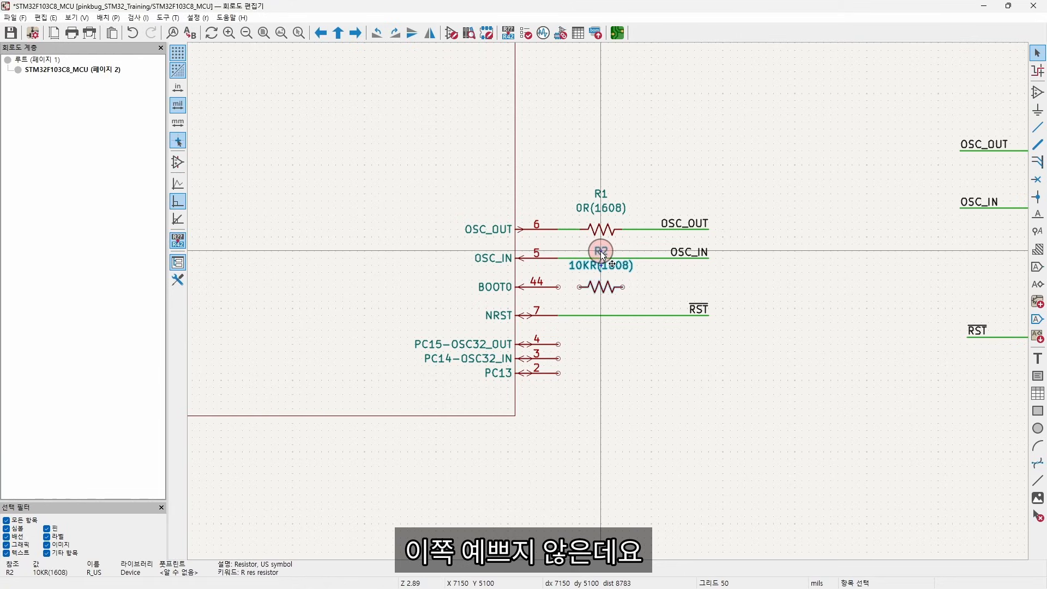
# Step: Move the BOOT0 resistor's value text below its symbol and its reference text just above it
pyautogui.click(603, 269)
pyautogui.press('m')
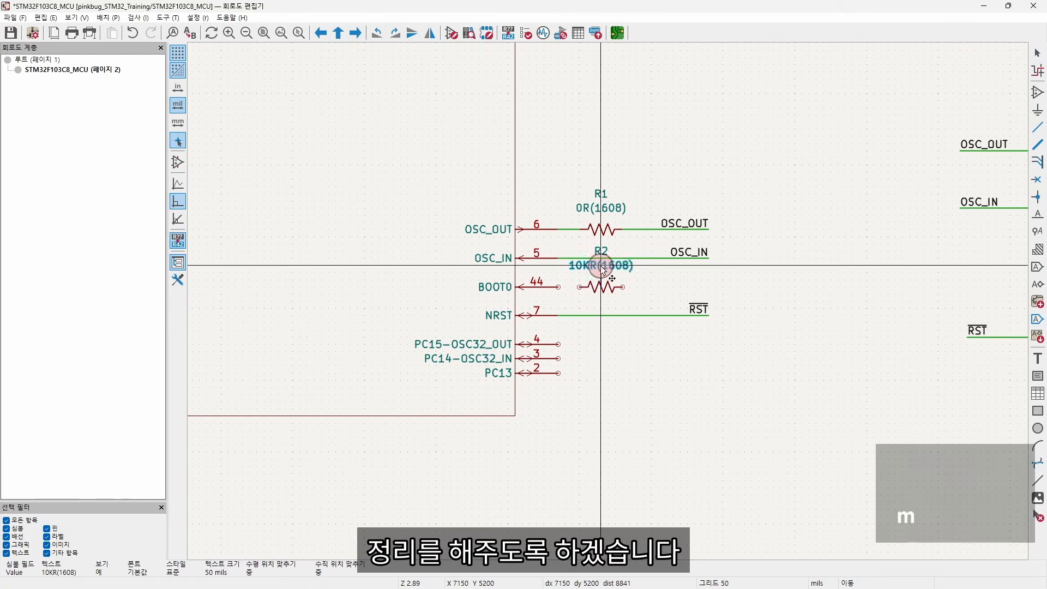
pyautogui.press('m')
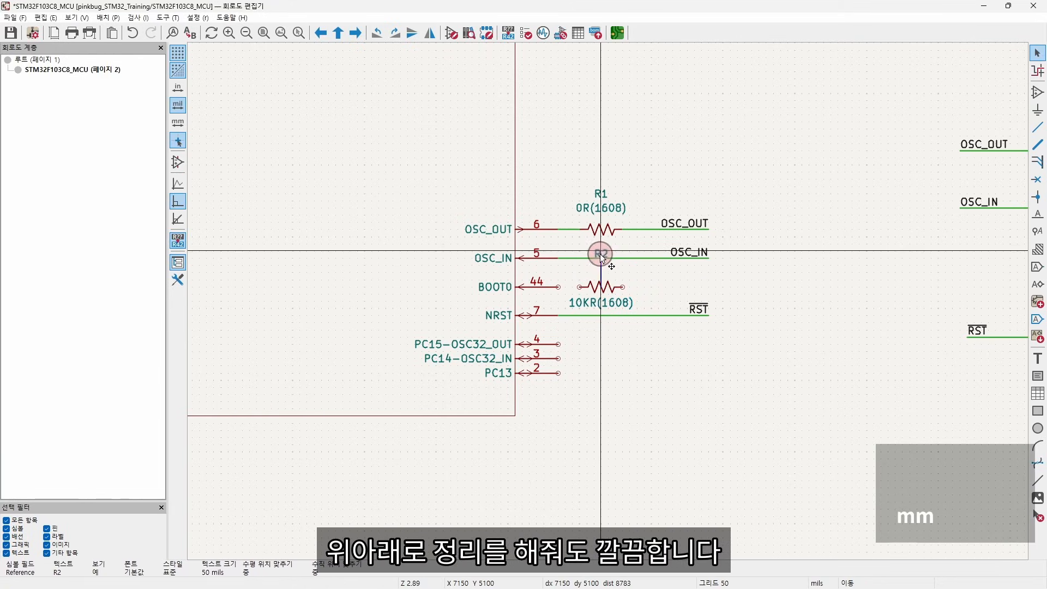
pyautogui.click(599, 274)
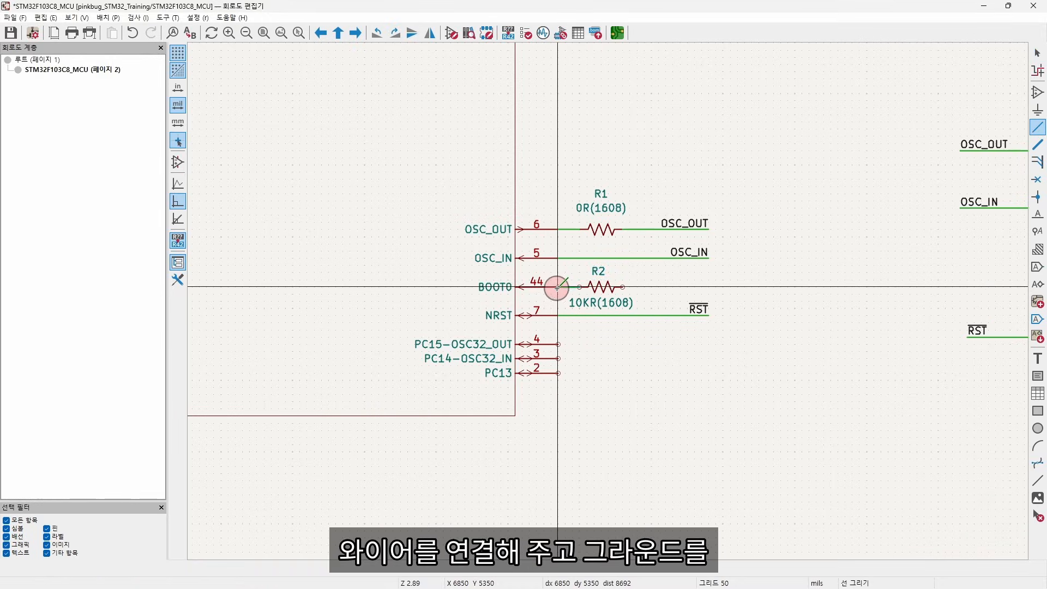
# Step: Wire the BOOT0 pin to its resistor and place a copy of C7's GND symbol beyond the end of the RST wire
pyautogui.click(824, 274)
pyautogui.moveTo(824, 273); pyautogui.dragTo(656, 265, button='middle')
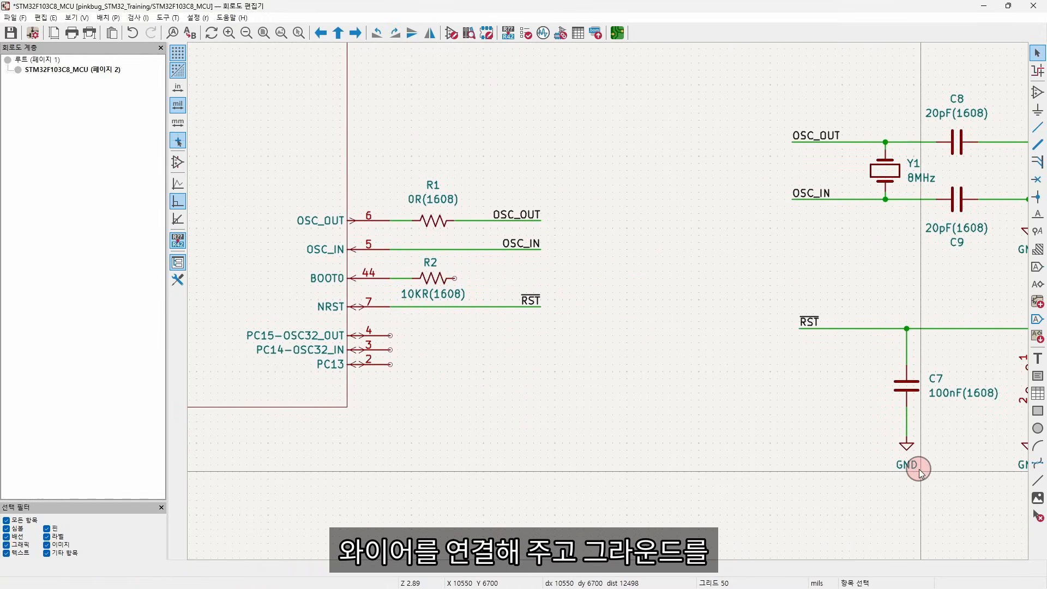
pyautogui.click(907, 448)
pyautogui.hotkey('ctrl', 'c')
pyautogui.hotkey('ctrl', 'v')
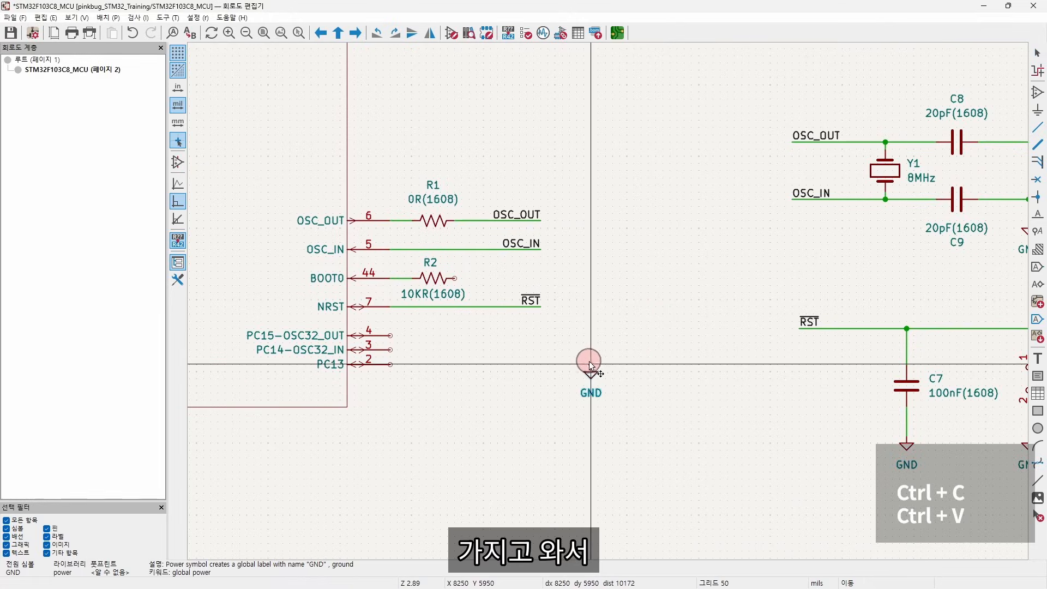
pyautogui.click(576, 372)
# Step: Wire the free end of the BOOT0 resistor to the new GND symbol
pyautogui.press('w')
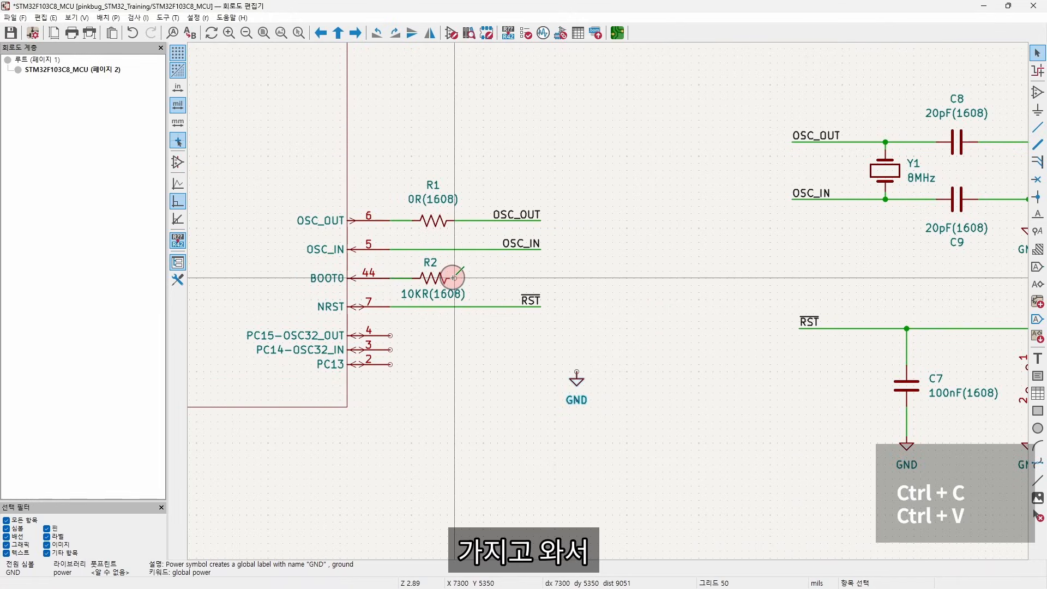
pyautogui.click(577, 372)
pyautogui.press('Escape')
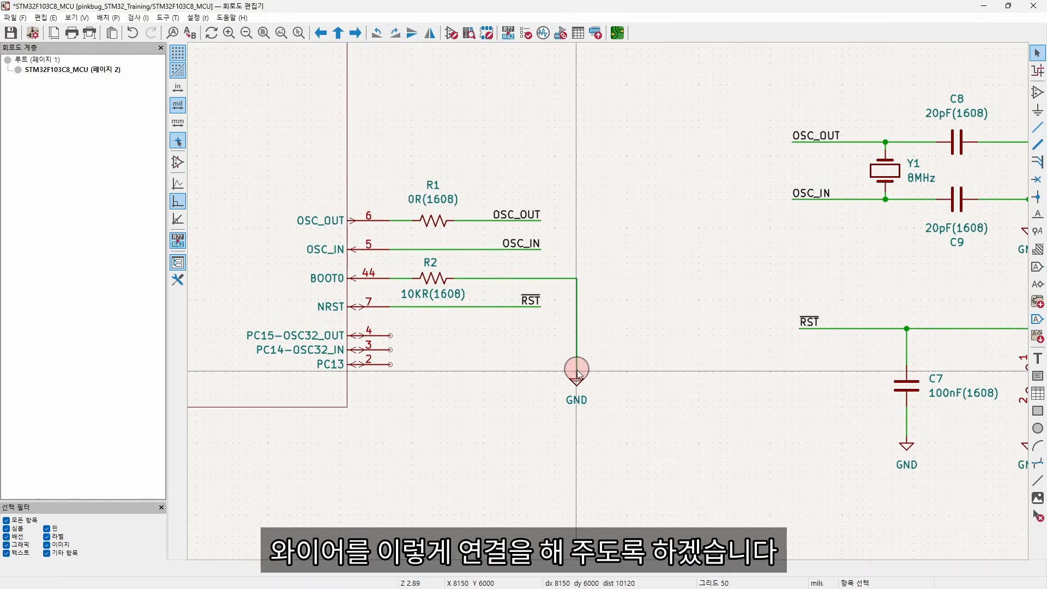
# Step: Extend the NRST wire across the ground wire and move its RST label to the extended end
pyautogui.click(539, 308)
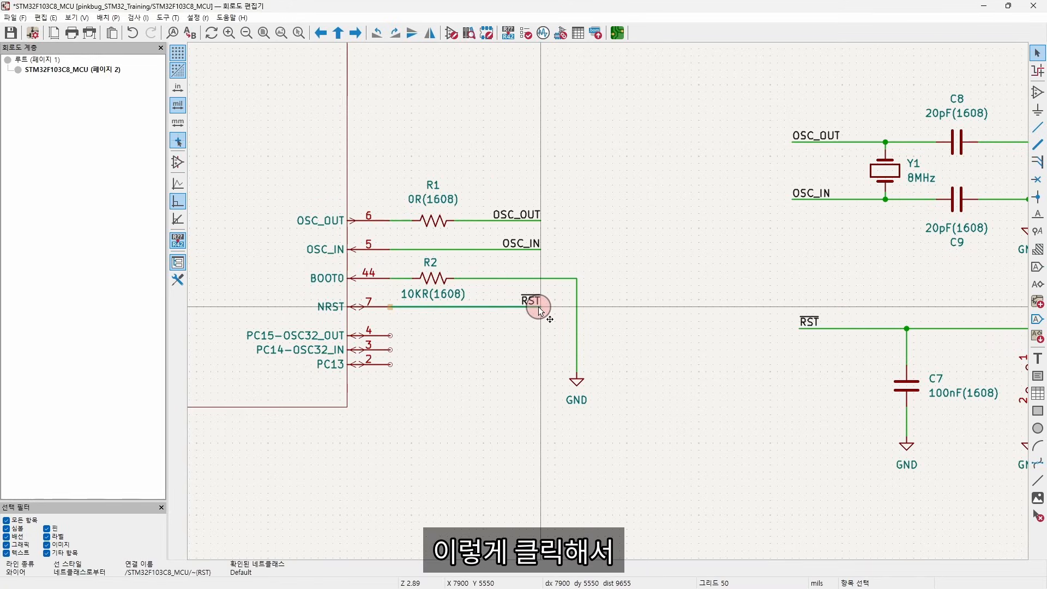
pyautogui.hotkey('ctrl', 'g')
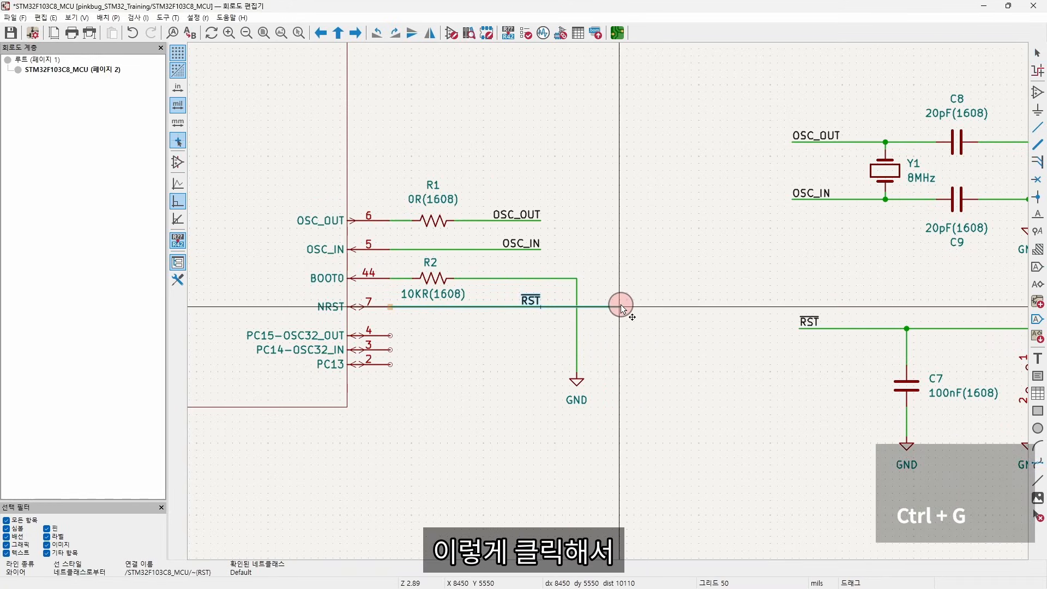
pyautogui.click(620, 307)
pyautogui.moveTo(518, 367); pyautogui.dragTo(607, 299, button='middle')
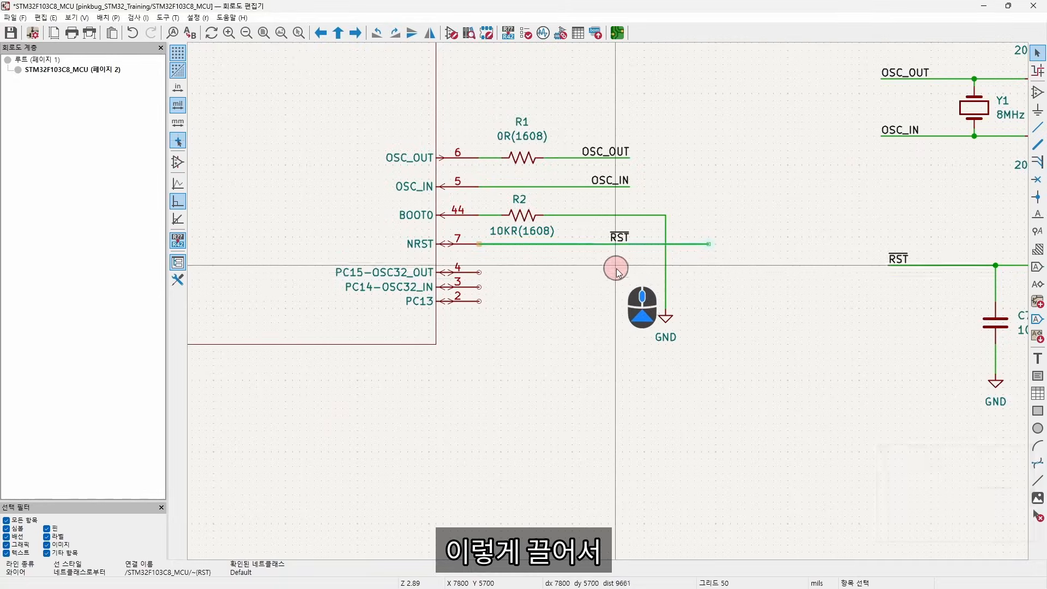
pyautogui.press('Escape')
pyautogui.scroll(2, 631, 247)
pyautogui.press('g')
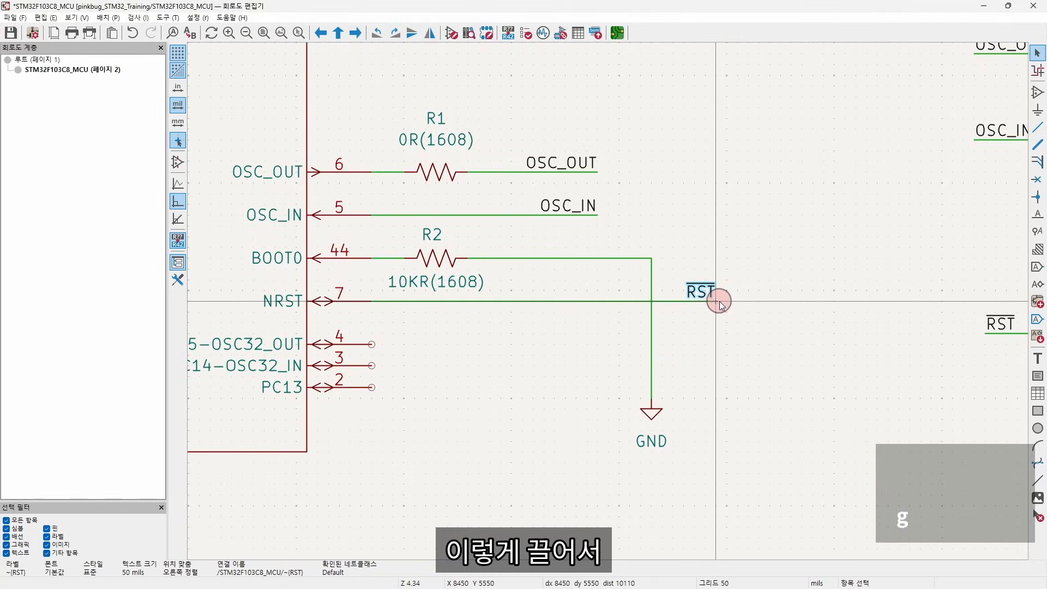
pyautogui.click(818, 353)
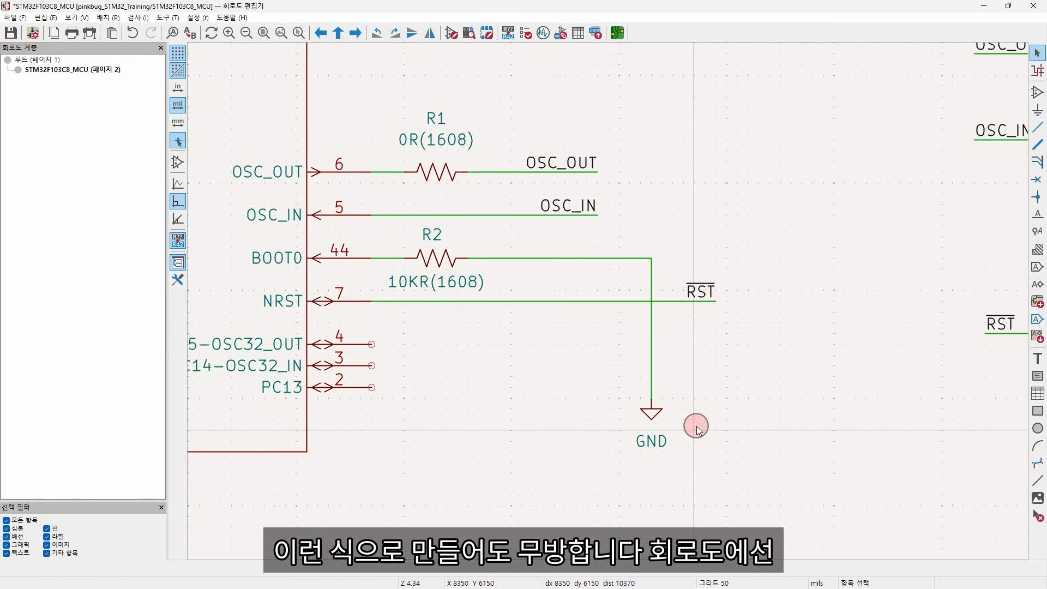
# Step: Shorten the NRST wire together with its RST label so it ends in line with the OSC_IN wire
pyautogui.press('g')
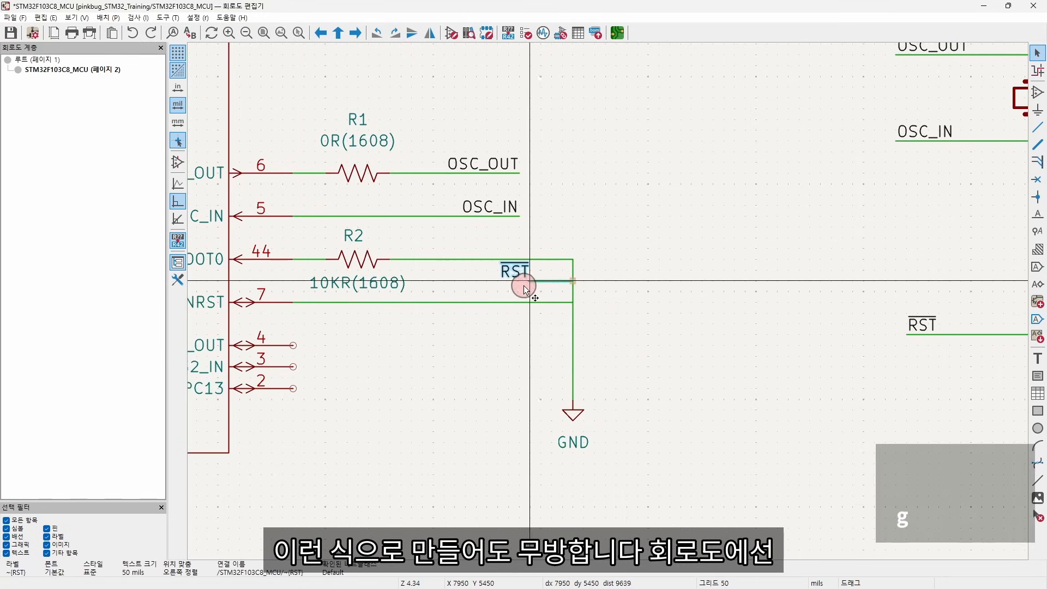
pyautogui.press('Escape')
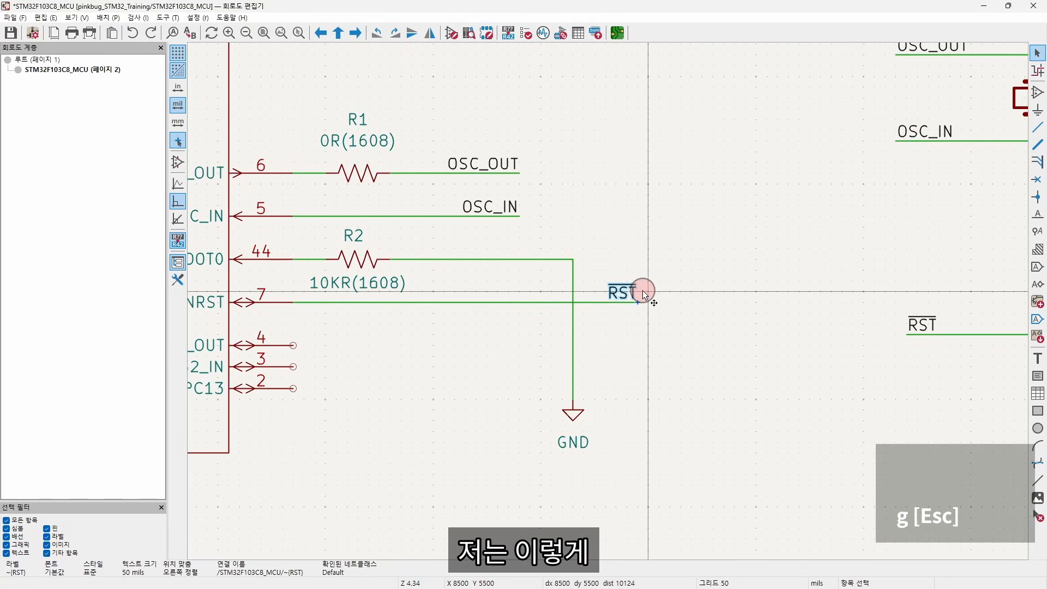
pyautogui.moveTo(634, 290)
pyautogui.mouseDown()
pyautogui.moveTo(618, 294)
pyautogui.moveTo(628, 296)
pyautogui.mouseUp()
pyautogui.press('g')
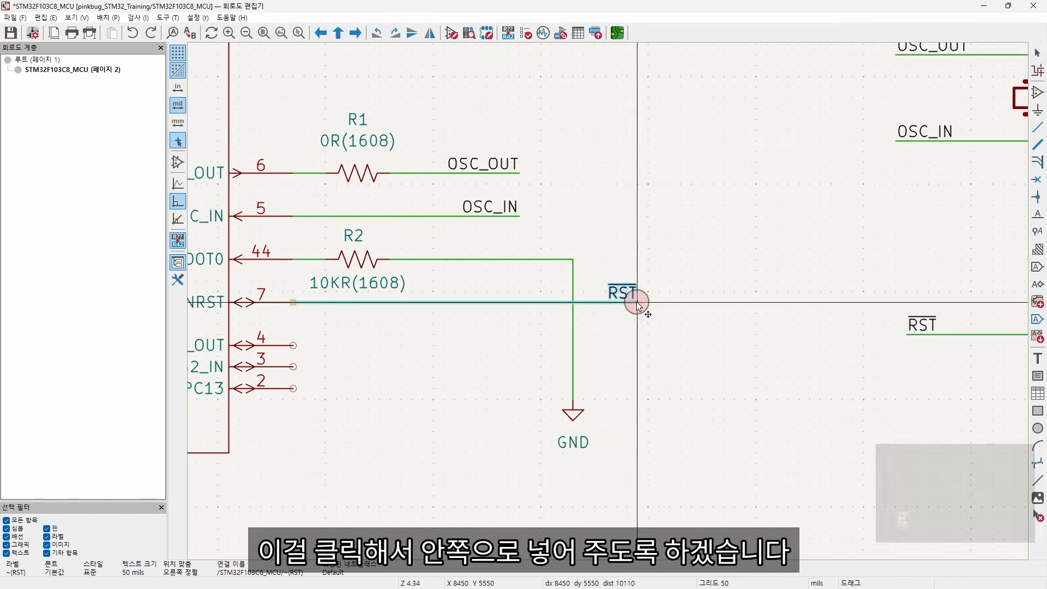
pyautogui.click(523, 302)
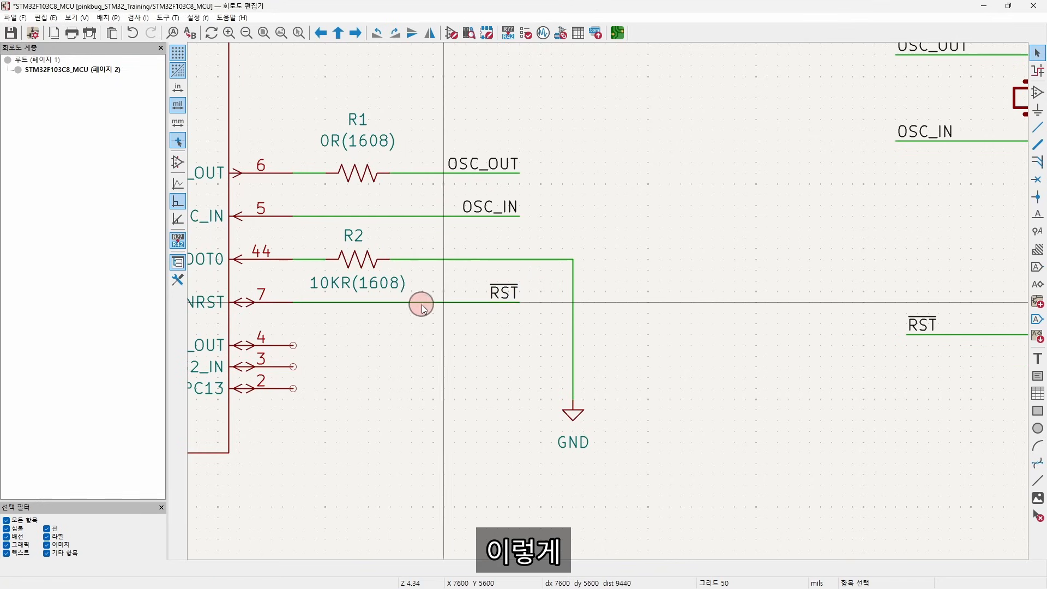
pyautogui.scroll(-2, 408, 299)
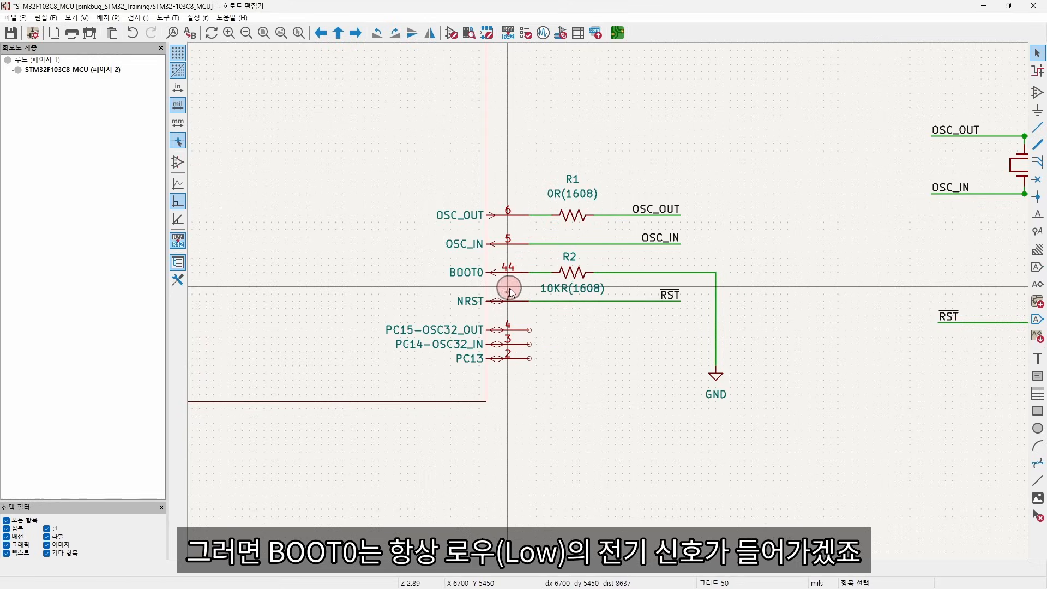
pyautogui.moveTo(748, 279); pyautogui.dragTo(531, 365, button='middle')
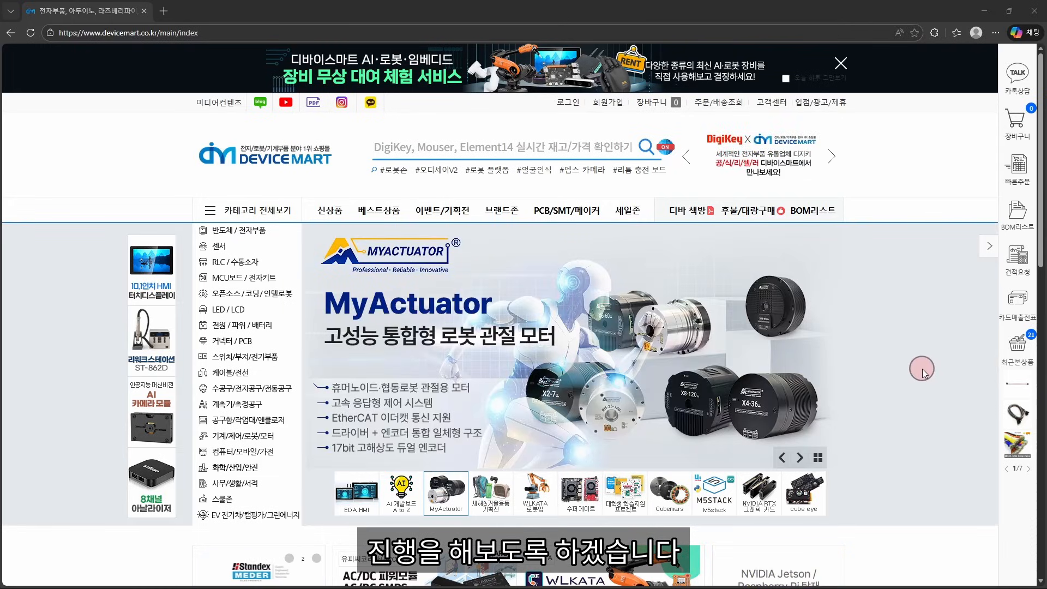
# Step: Switch to the Devicemart shop in the browser and open the pin header socket (핀헤더소켓) category within the connector/PCB range
pyautogui.moveTo(254, 343)
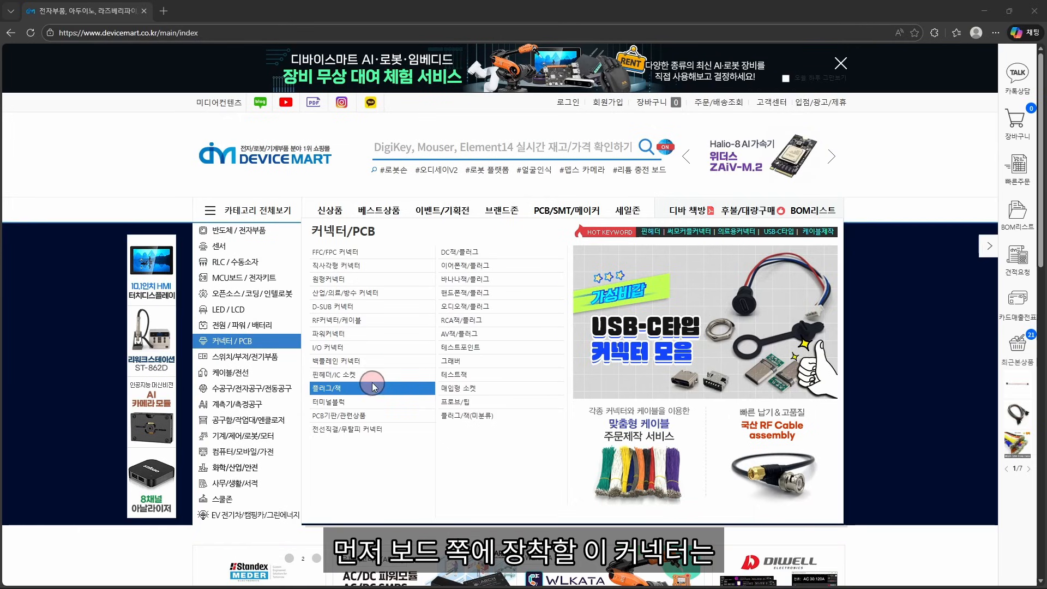
pyautogui.moveTo(348, 377)
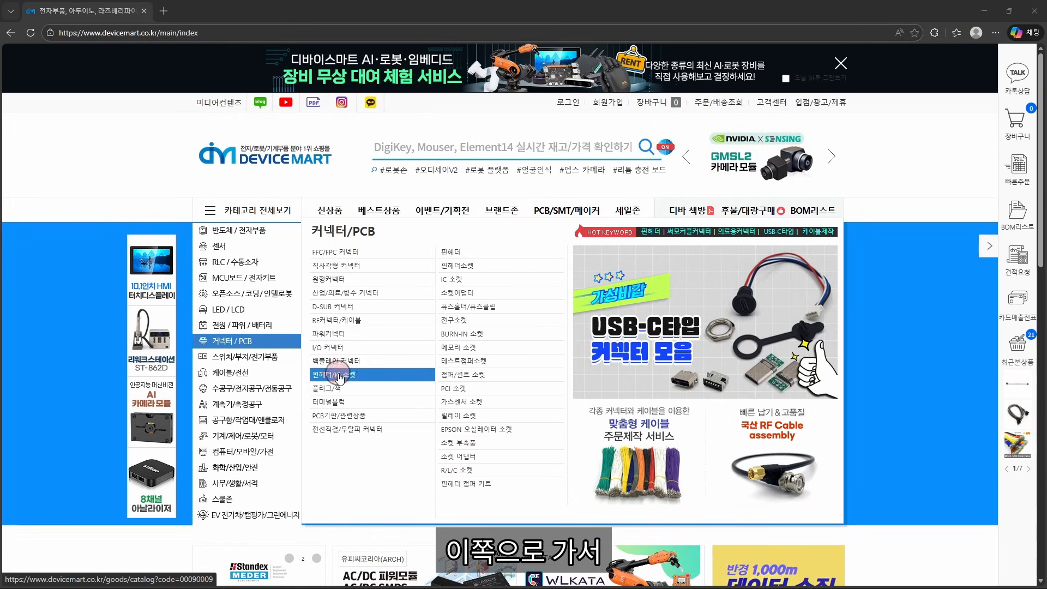
pyautogui.moveTo(250, 372)
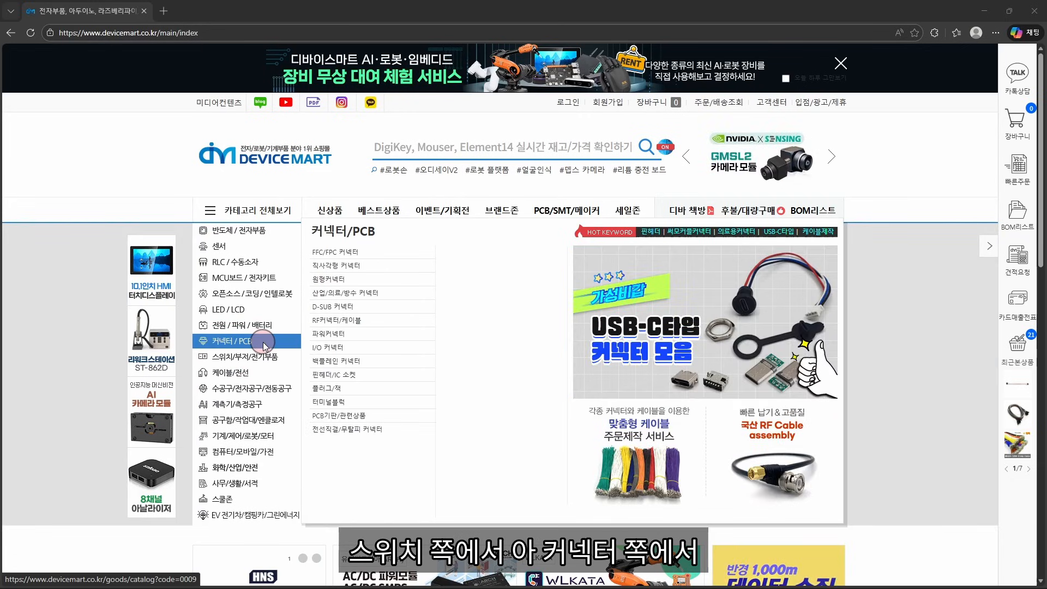
pyautogui.moveTo(385, 358)
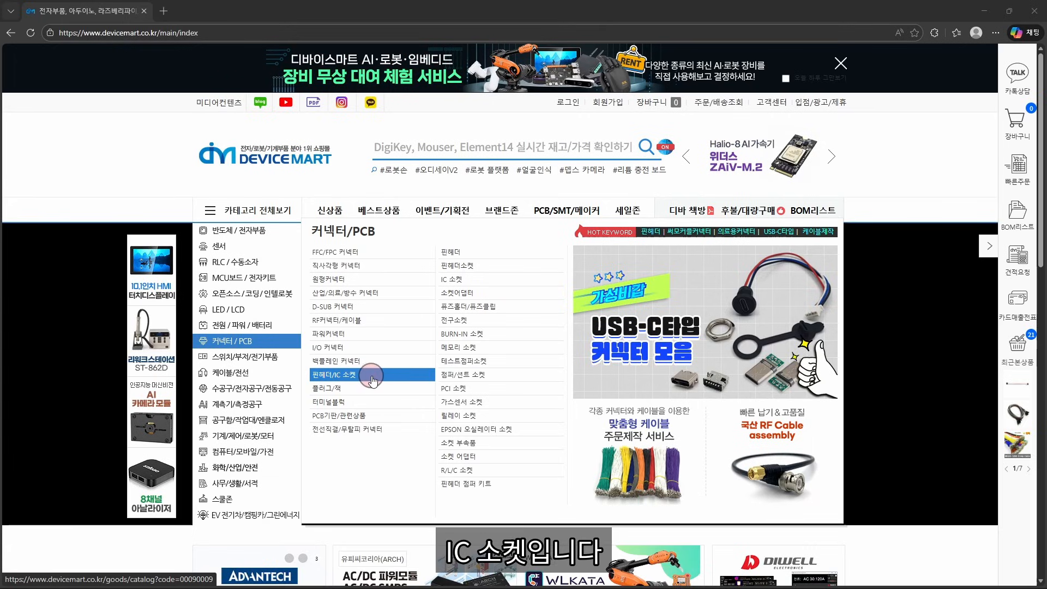
pyautogui.click(457, 267)
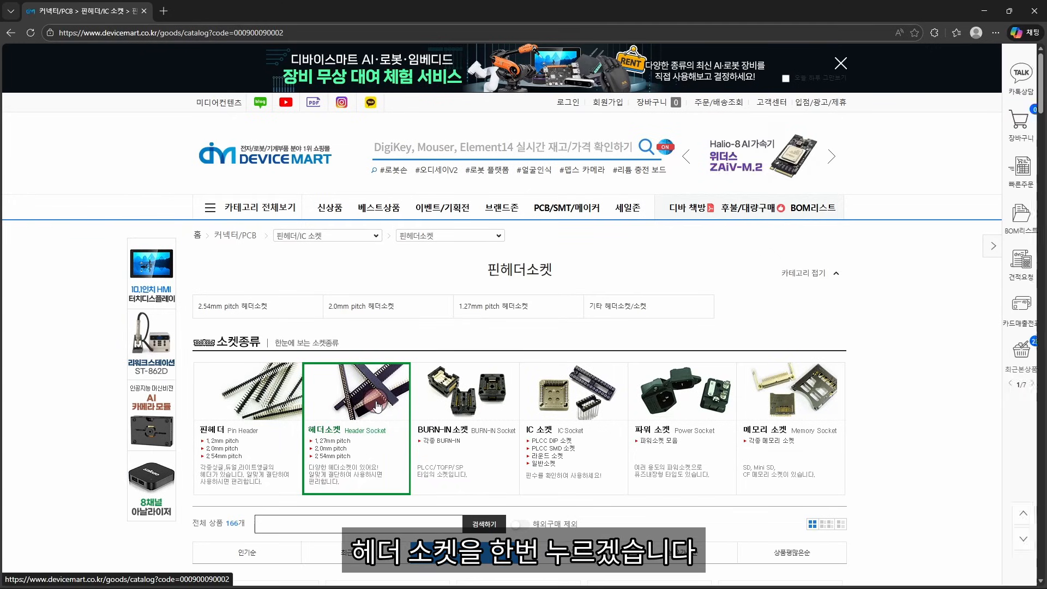
# Step: Find the 2.54 mm Single 1x5 Straight pin header socket among the products and review its product page
pyautogui.scroll(-2, 377, 406)
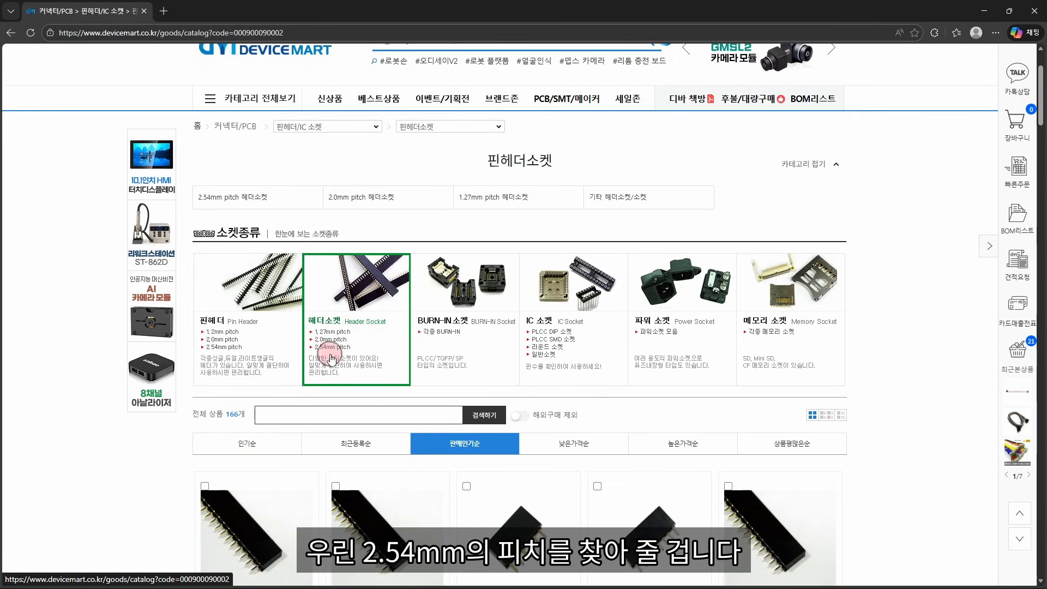
pyautogui.scroll(-1, 332, 357)
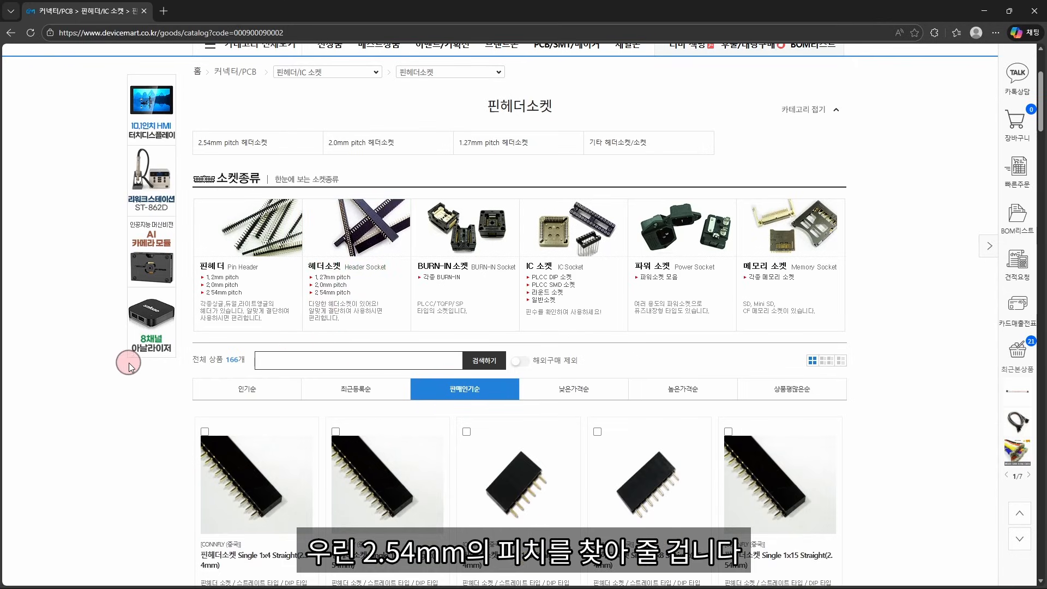
pyautogui.scroll(-2, 129, 364)
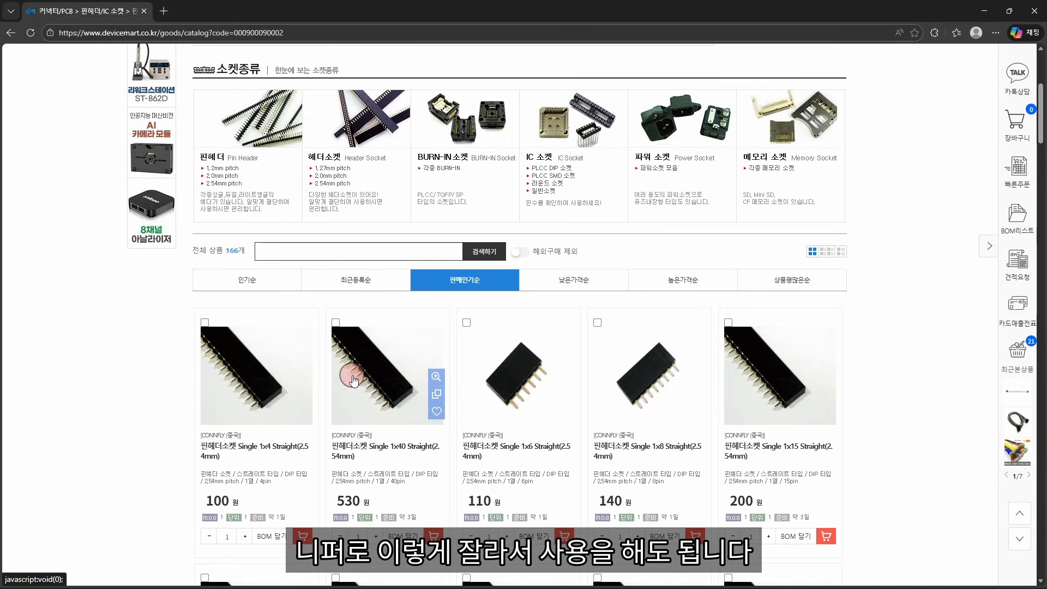
pyautogui.scroll(-8, 545, 354)
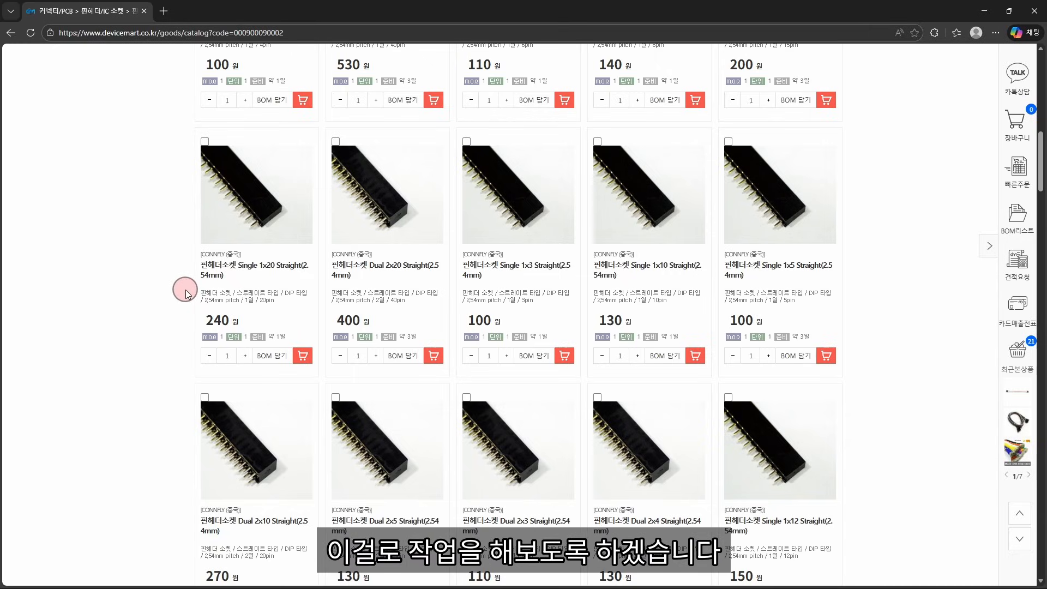
pyautogui.scroll(-1, 780, 210)
pyautogui.click(779, 211)
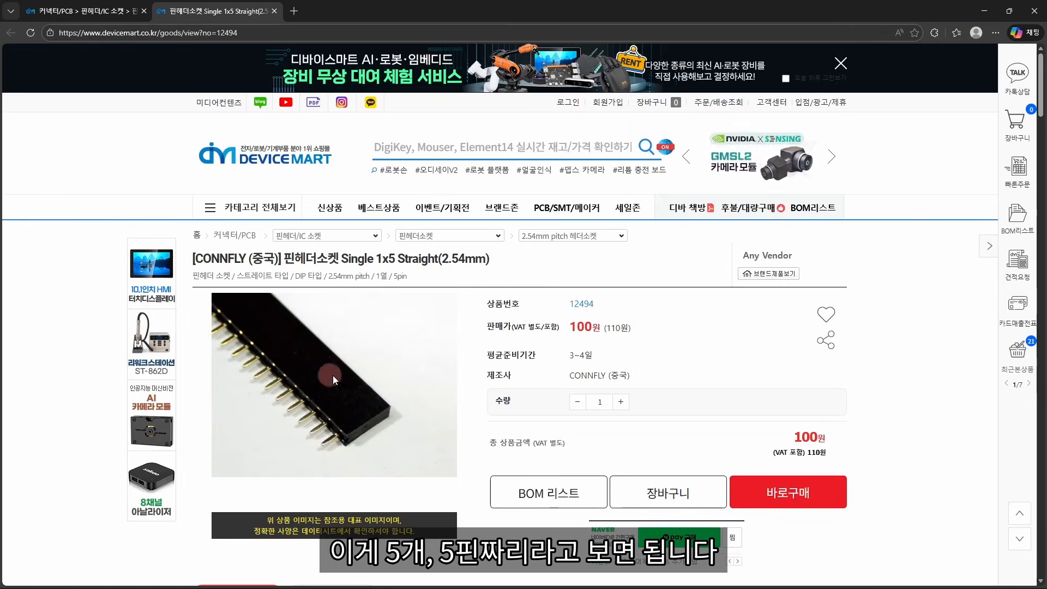
pyautogui.scroll(-12, 348, 382)
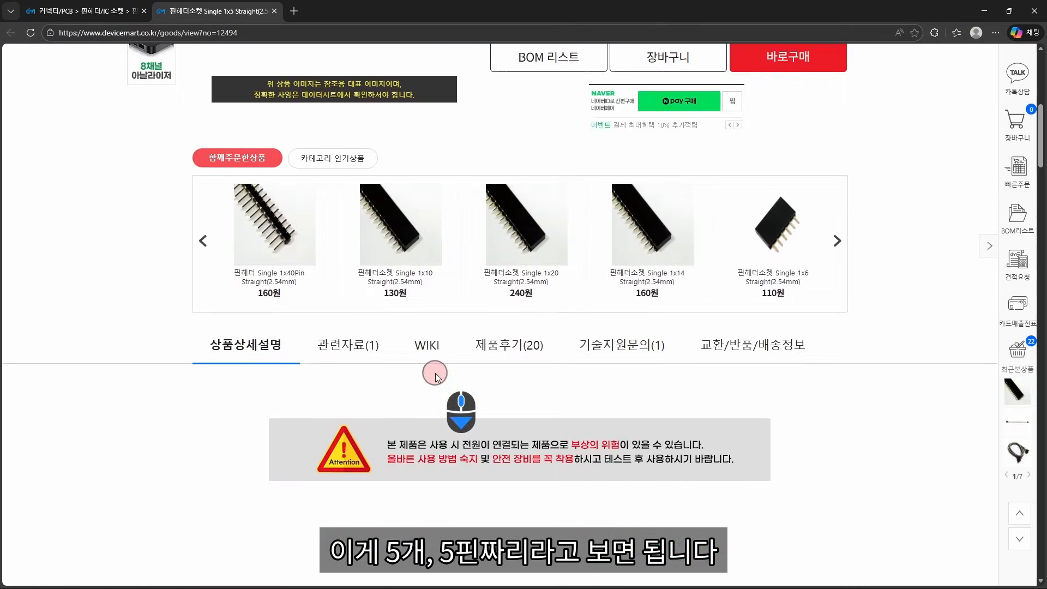
pyautogui.scroll(13, 433, 369)
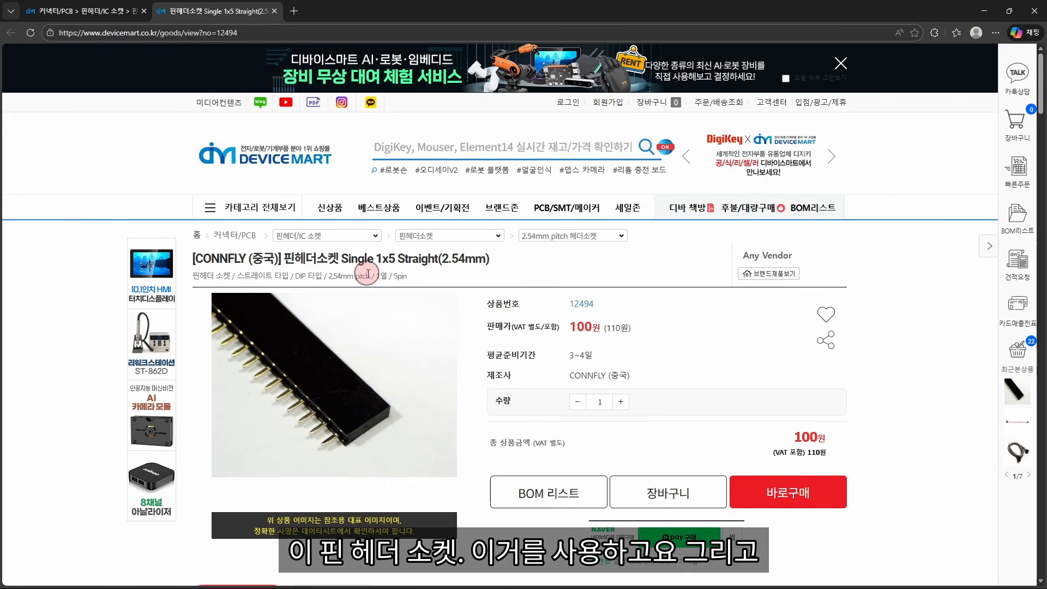
# Step: Go back to the socket listing page and open the jumper wire/cable (점퍼 와이어/케이블) category of the cable range
pyautogui.click(72, 5)
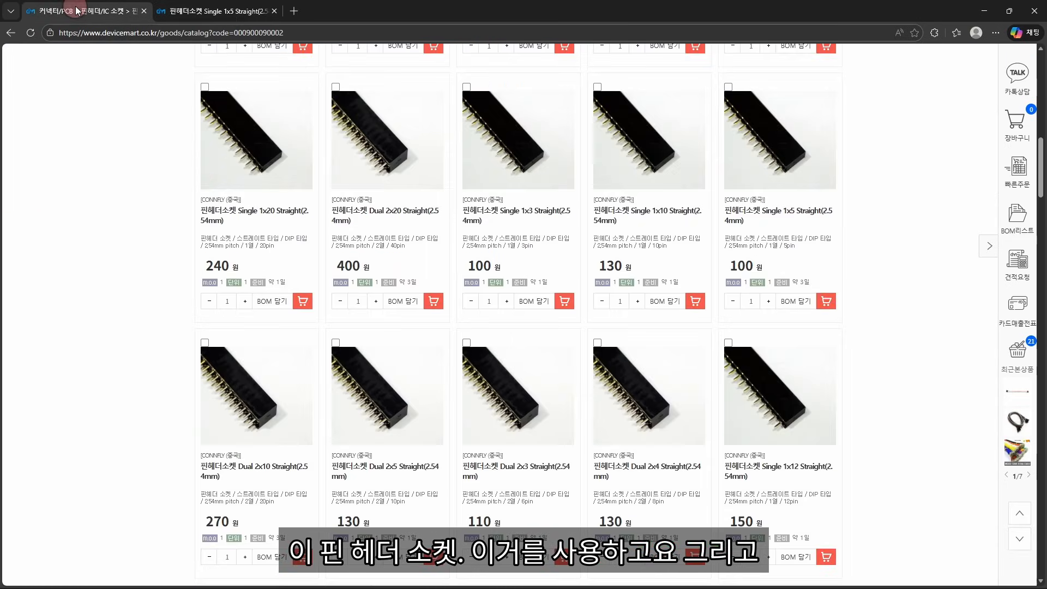
pyautogui.scroll(10, 199, 205)
pyautogui.click(256, 207)
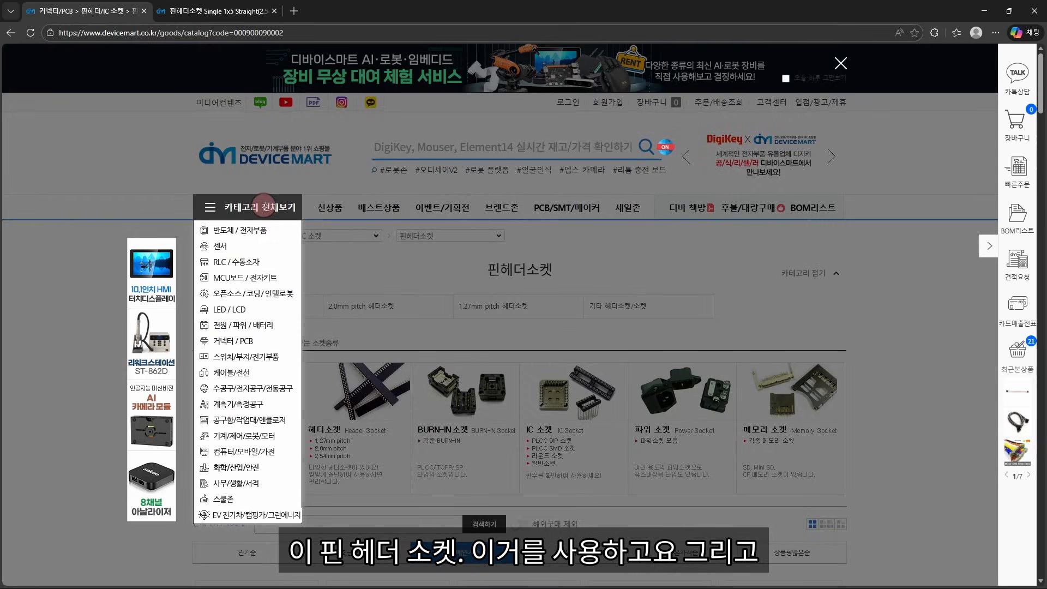
pyautogui.moveTo(273, 373)
pyautogui.moveTo(322, 356)
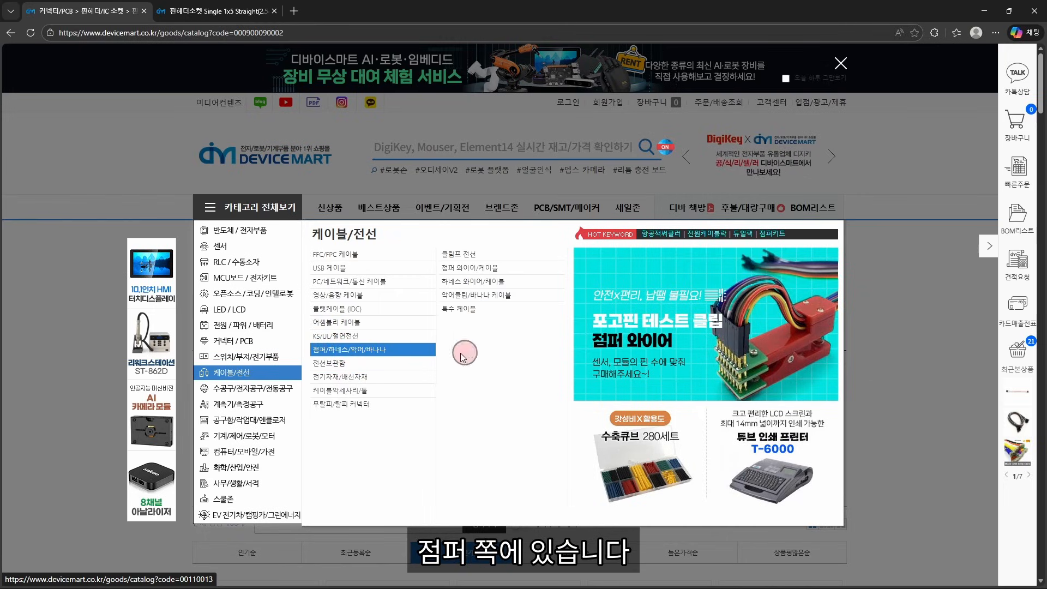
pyautogui.click(475, 269)
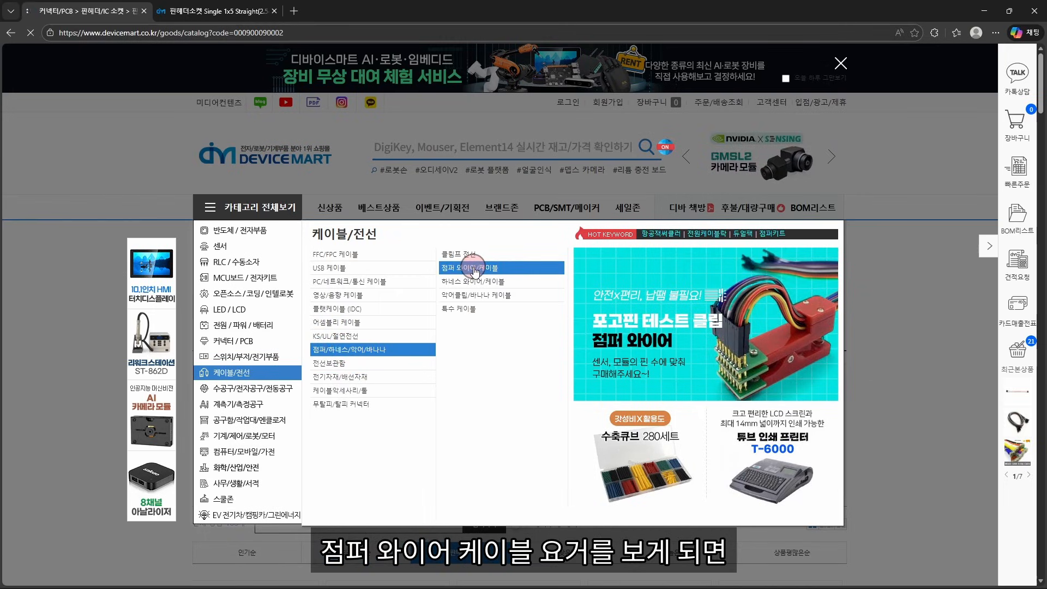
# Step: Preview the CH254 40P M/F 20 cm jumper cable and compare it with the 1x5 pin header socket
pyautogui.scroll(-3, 192, 466)
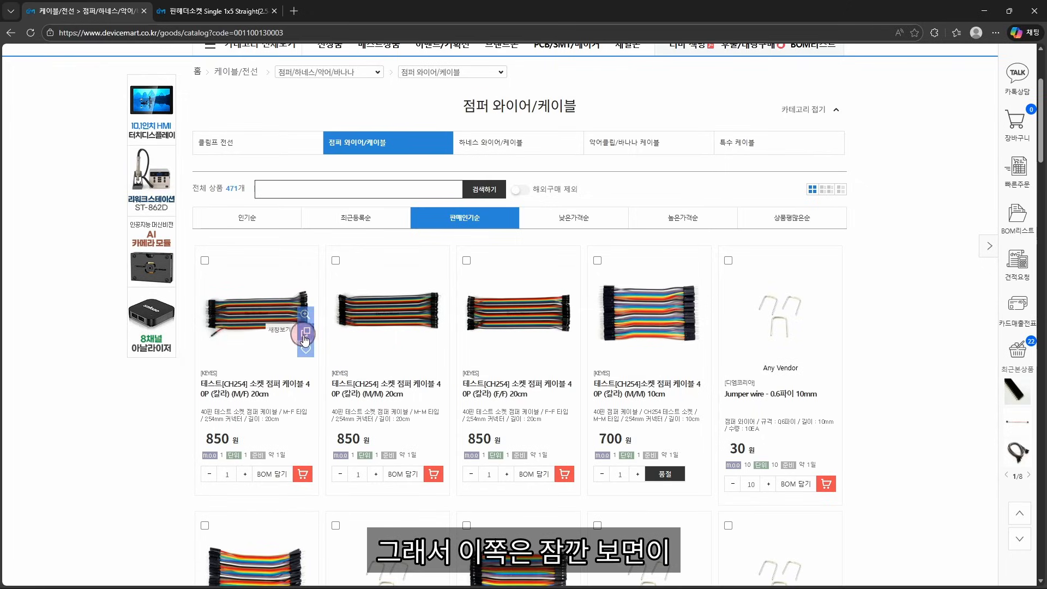
pyautogui.click(305, 315)
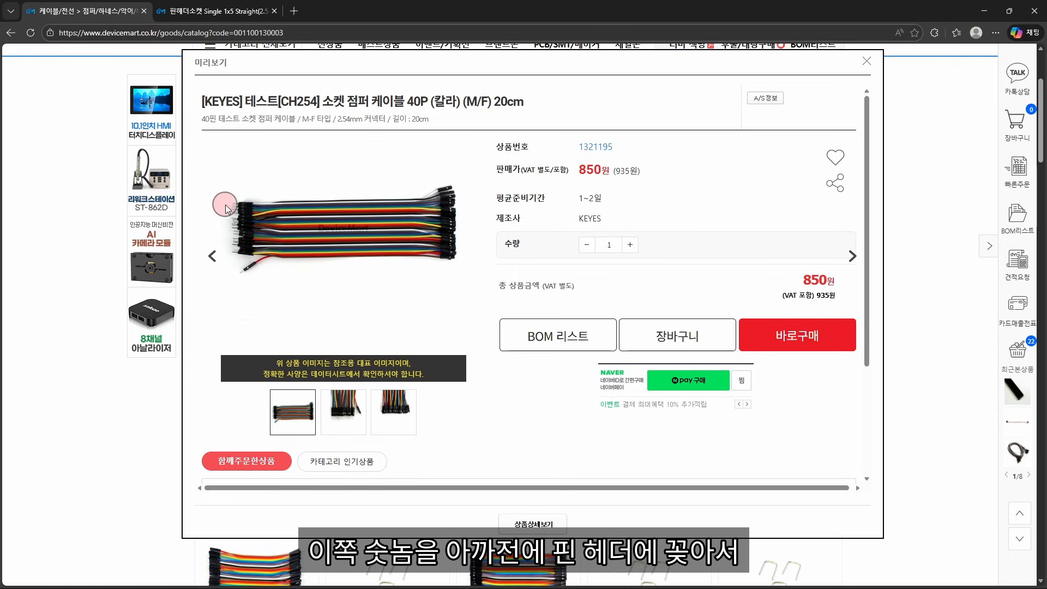
pyautogui.click(175, 12)
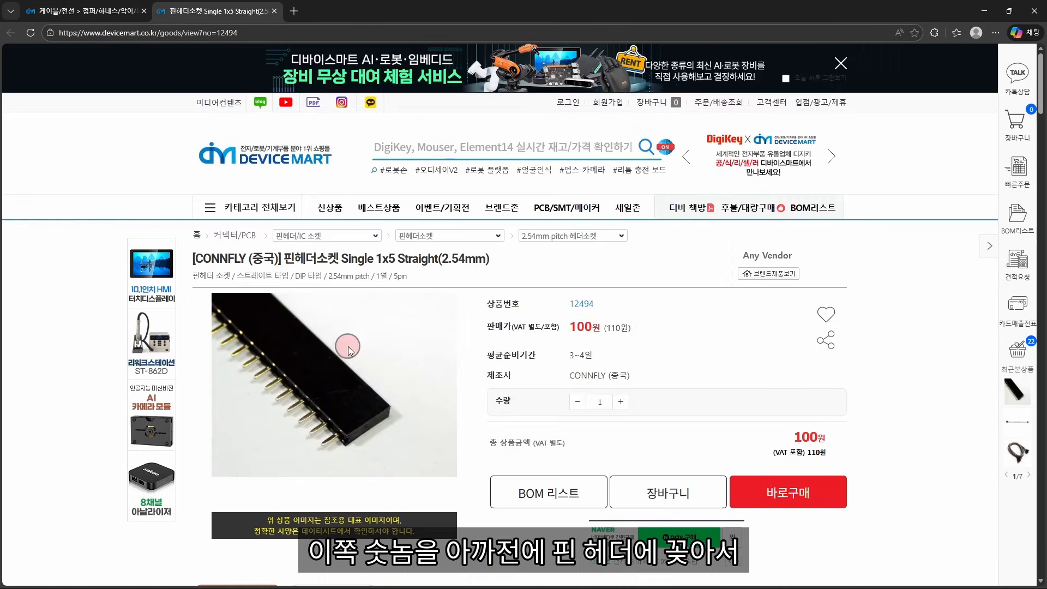
pyautogui.click(115, 14)
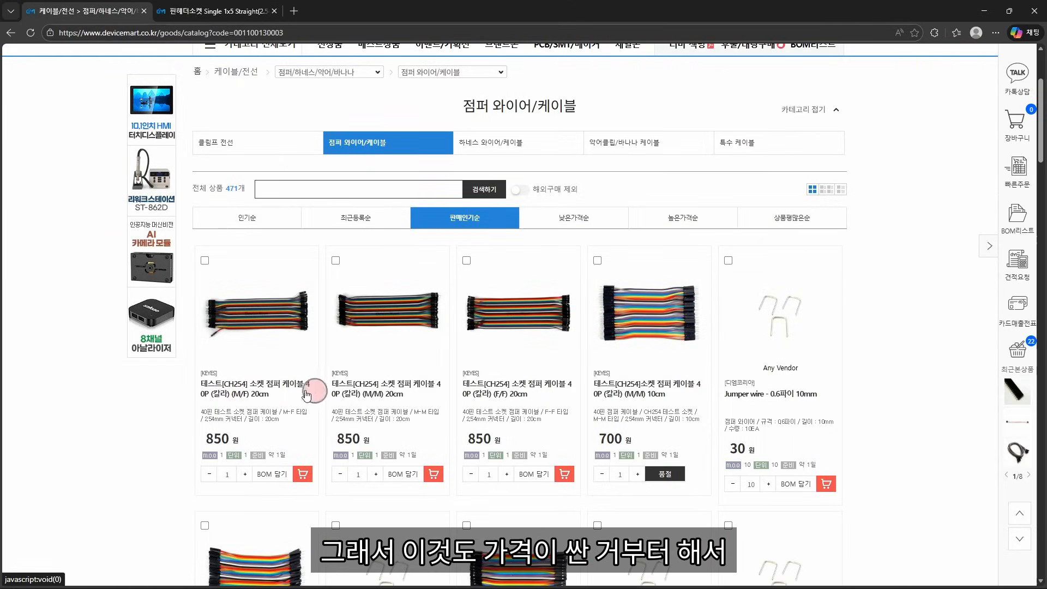
# Step: Look through the other jumper cables, then open the 40P M/F 20 cm product page and examine photos of both cable ends
pyautogui.scroll(-5, 852, 387)
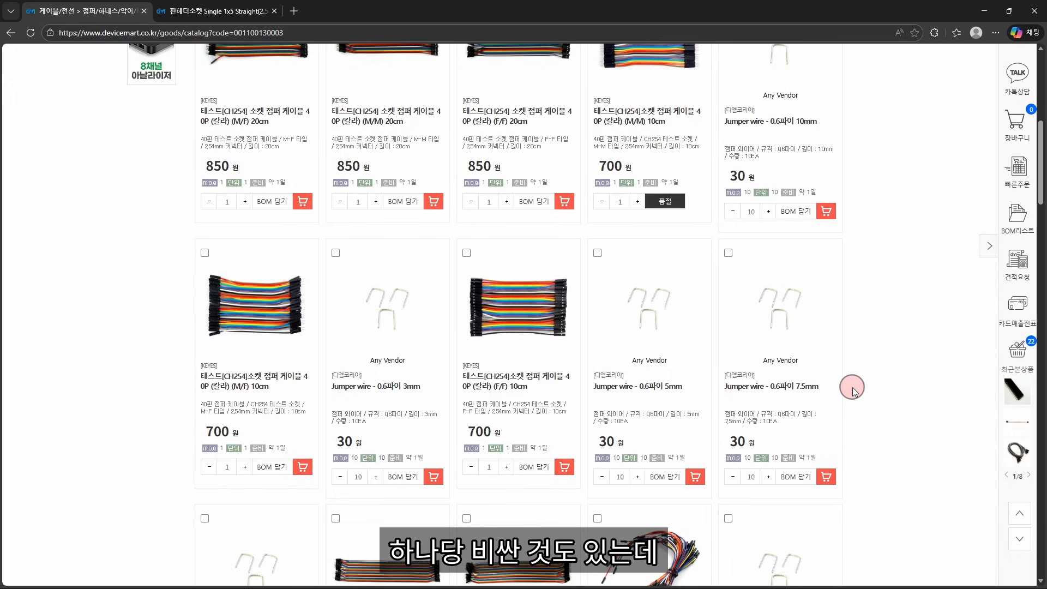
pyautogui.scroll(3, 853, 381)
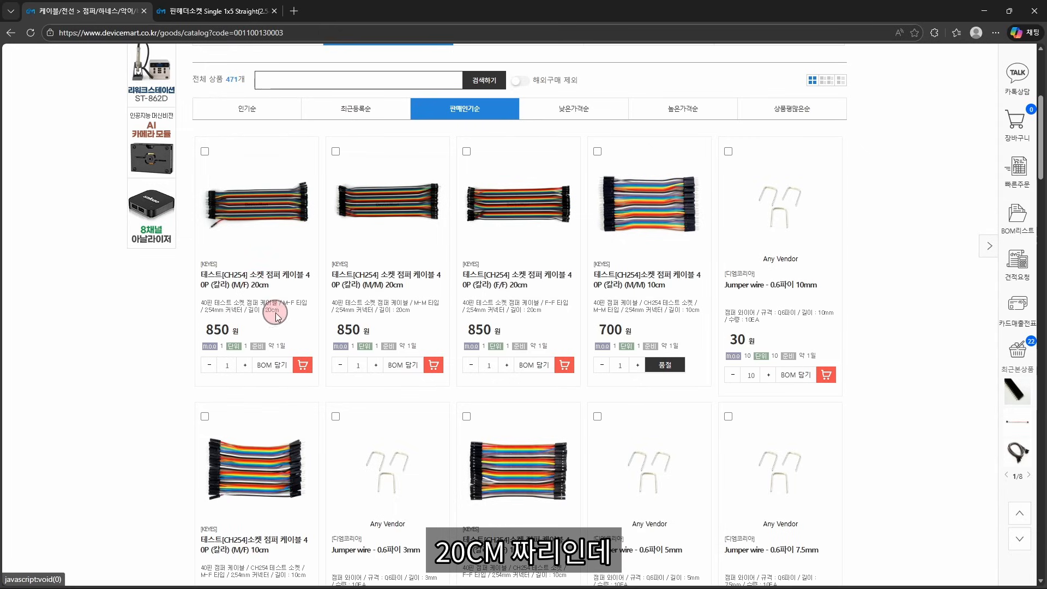
pyautogui.click(249, 220)
pyautogui.scroll(-3, 367, 391)
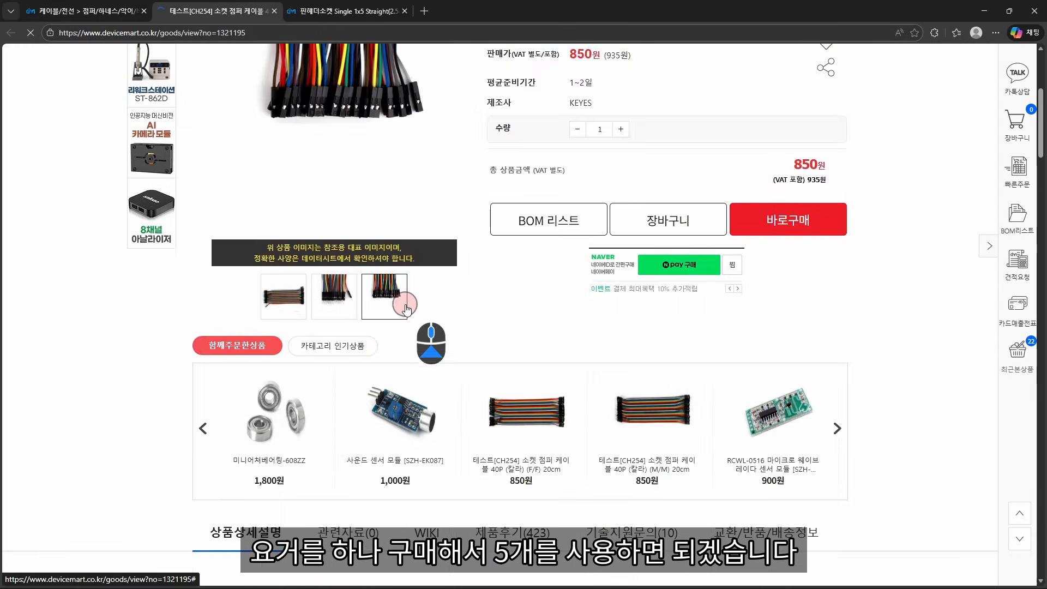
pyautogui.scroll(1, 405, 289)
pyautogui.click(334, 425)
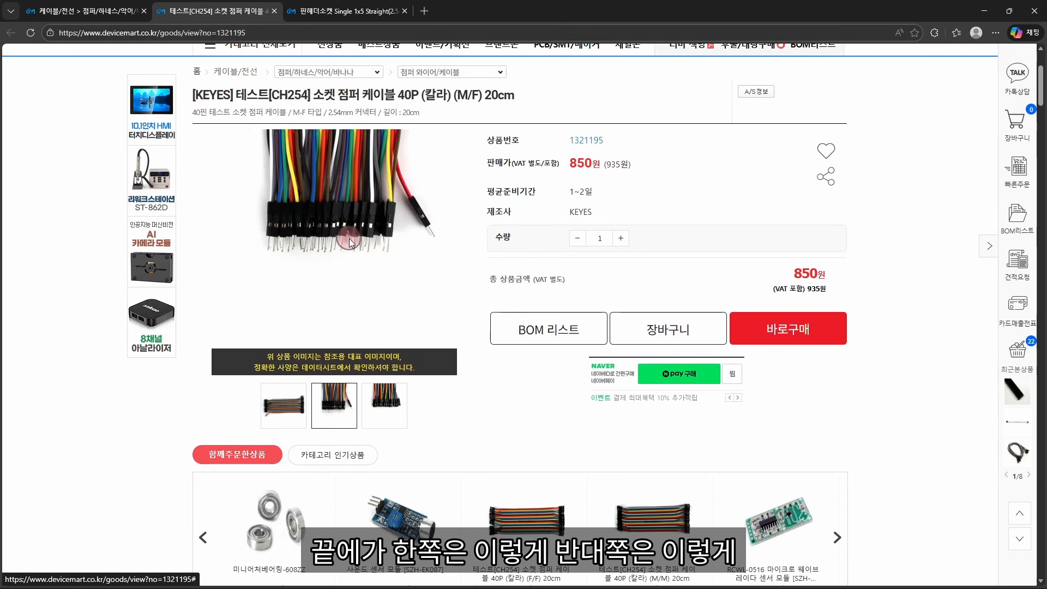
pyautogui.click(326, 265)
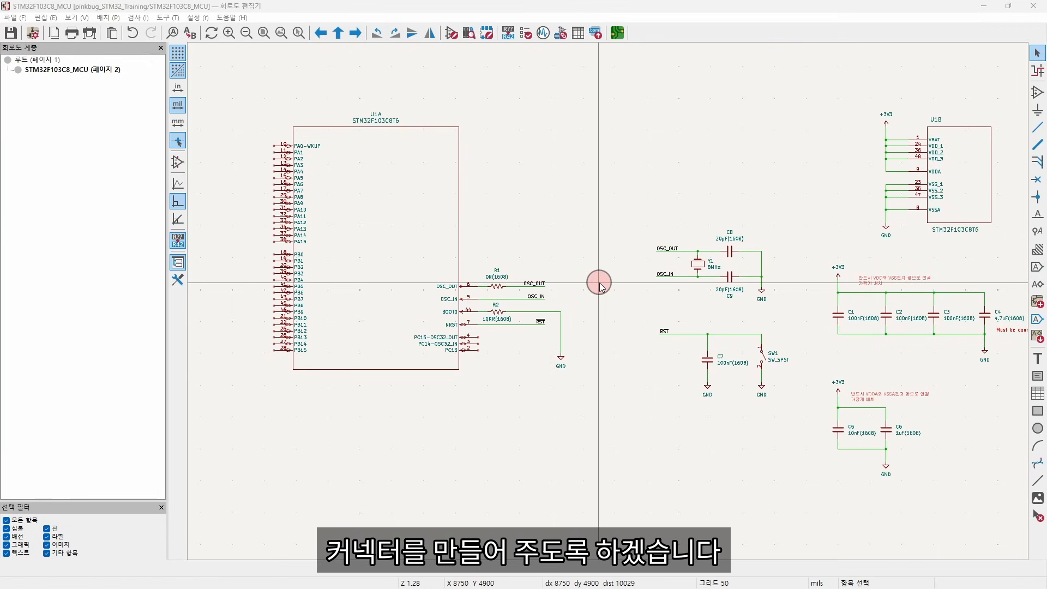
# Step: Return to the KiCad schematic, start adding a symbol and filter the symbol library for "con"
pyautogui.click(1037, 93)
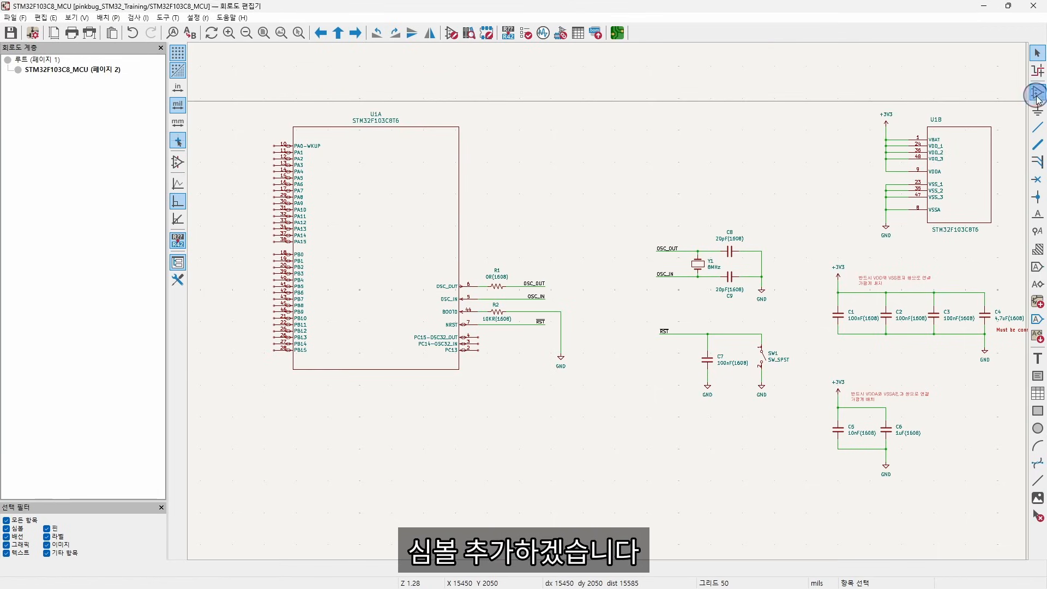
pyautogui.click(635, 169)
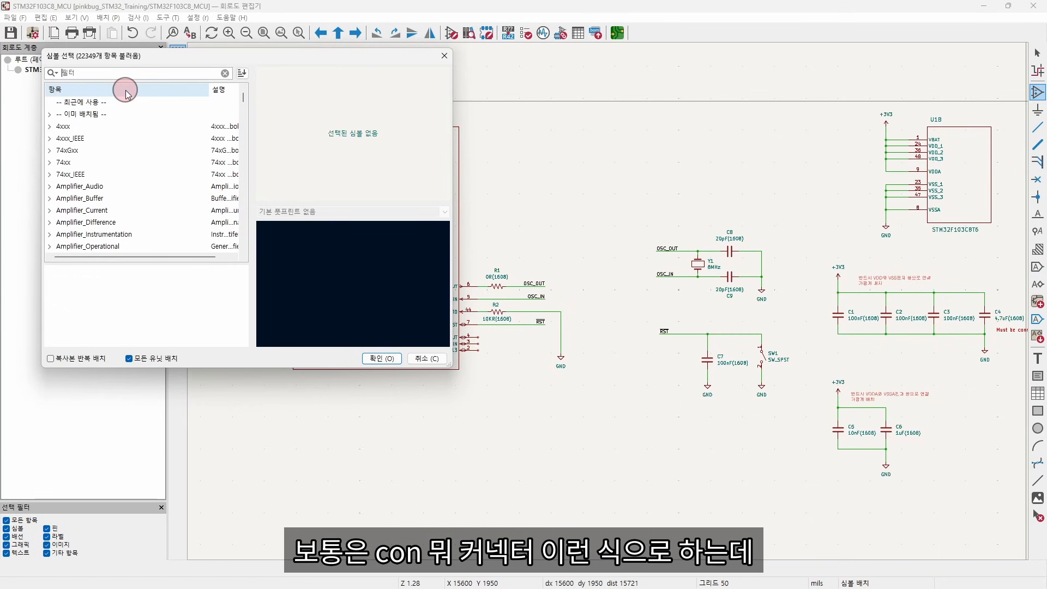
pyautogui.write('con')
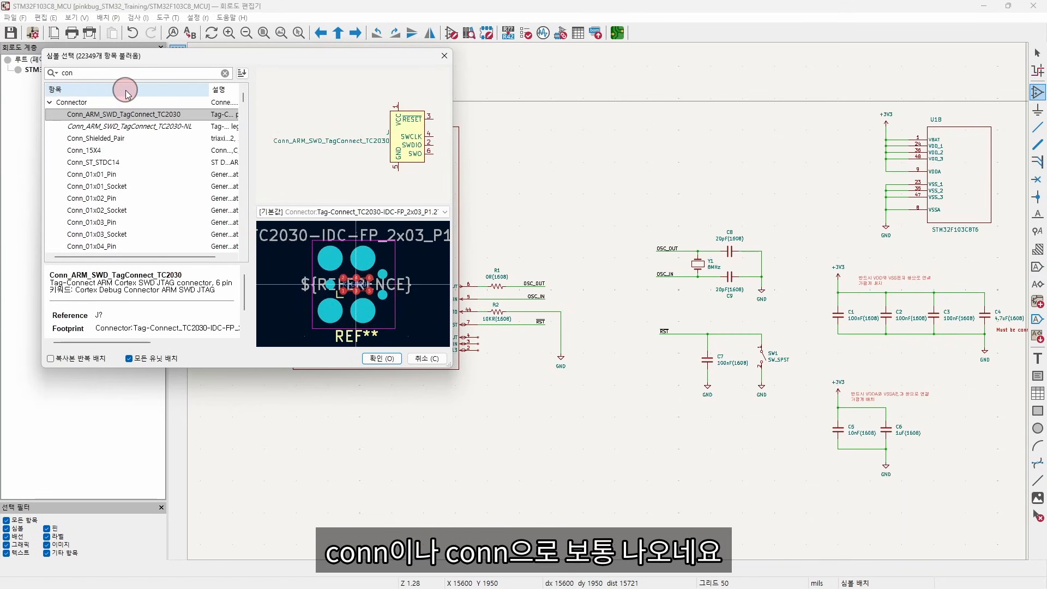
# Step: Preview the connector symbols from Conn_Shielded_Pair onward, comparing Conn_01x05_Pin with Conn_01x05_Socket
pyautogui.click(109, 139)
pyautogui.press('Down')
pyautogui.press('Down')
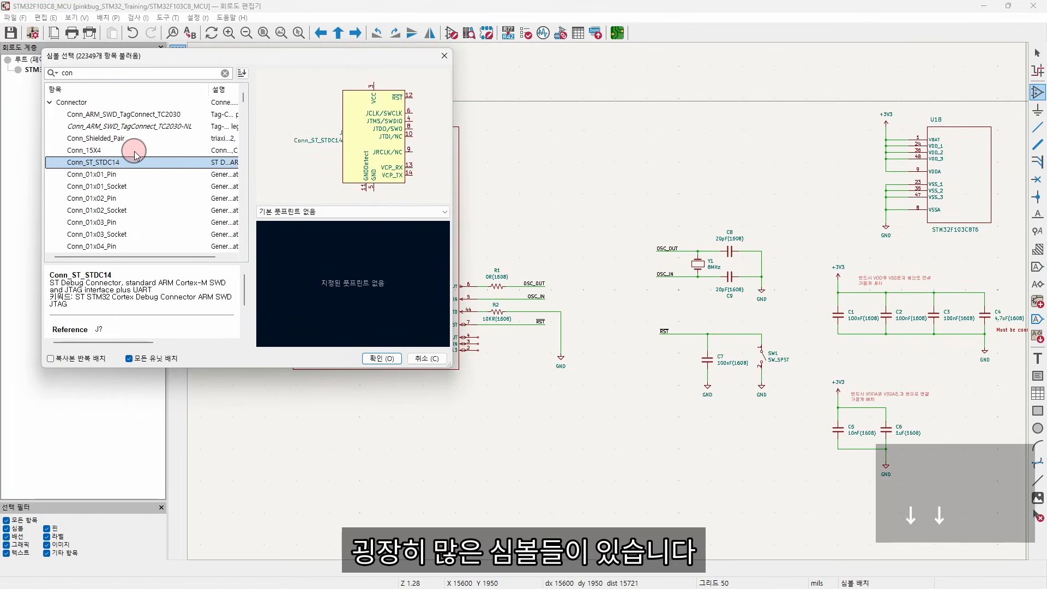
pyautogui.press('Down')
pyautogui.press('Up')
pyautogui.press('Up')
pyautogui.press('Down')
pyautogui.press('Down')
pyautogui.press('Down')
pyautogui.press('Down')
pyautogui.scroll(-1, 156, 152)
pyautogui.click(127, 214)
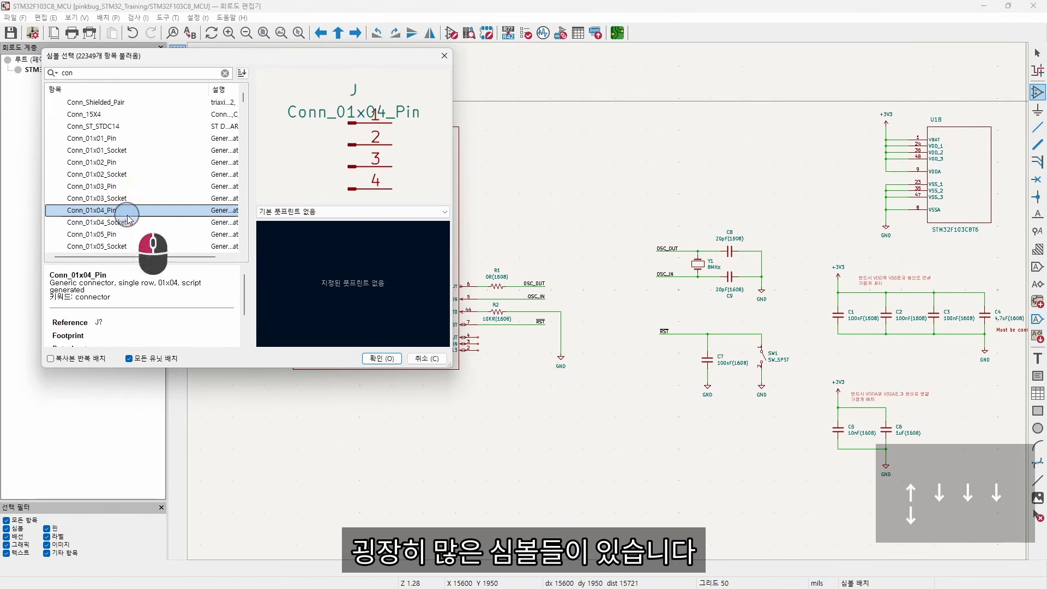
pyautogui.press('Down')
pyautogui.press('Down')
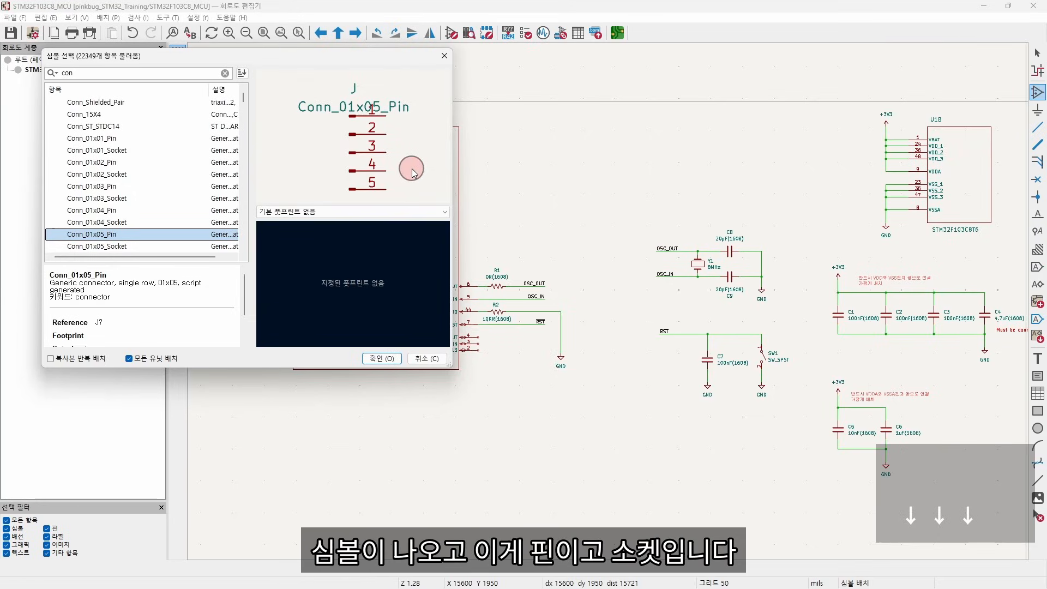
pyautogui.press('Down')
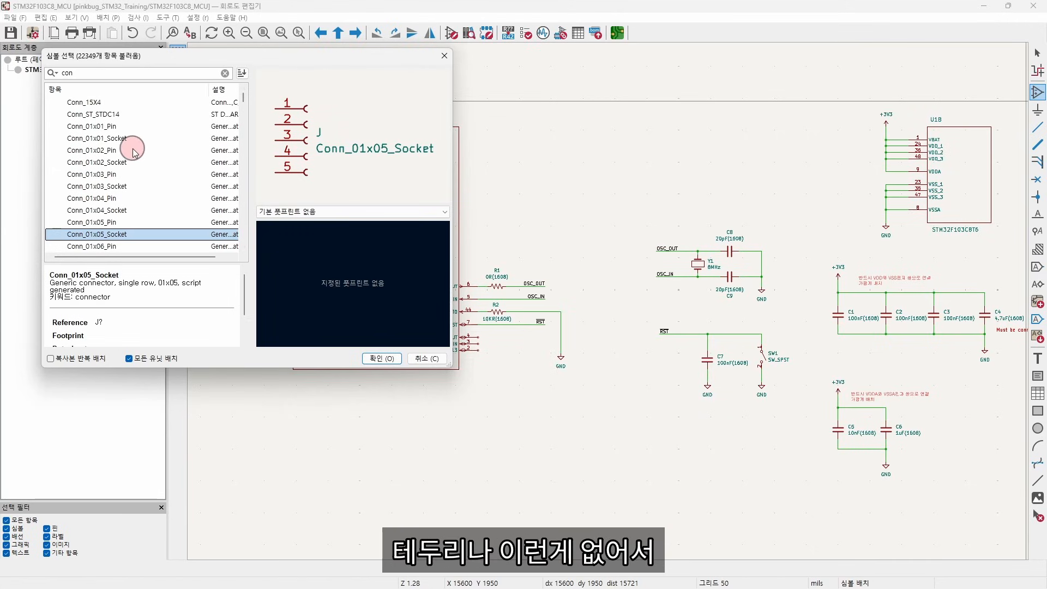
# Step: Preview the remaining single-row Pin and Socket symbols in the Connector library, down to Conn_01x20_Socket
pyautogui.scroll(2, 133, 151)
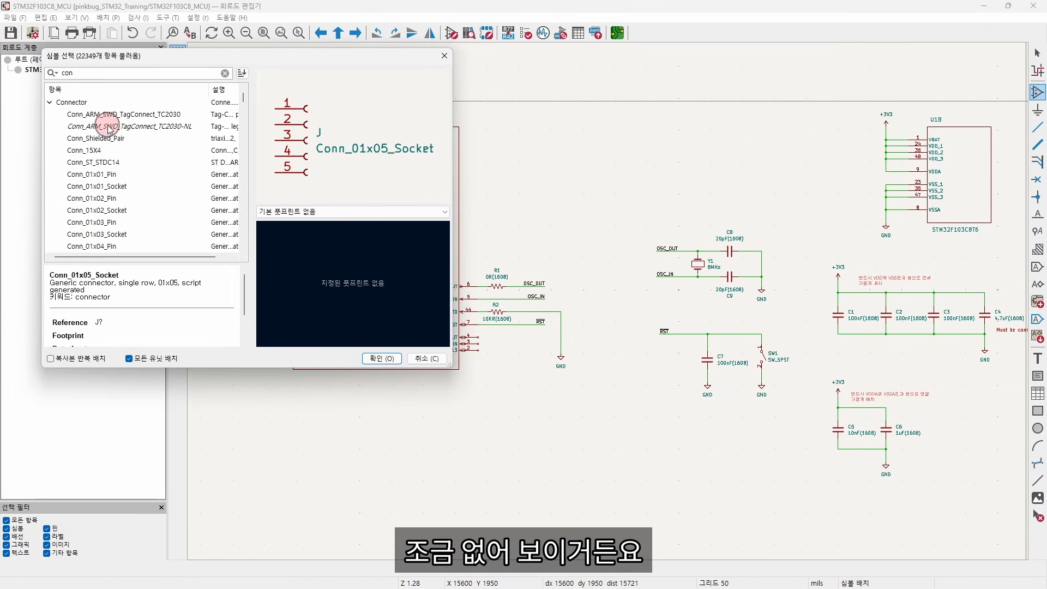
pyautogui.scroll(-5, 141, 149)
pyautogui.press('Down')
pyautogui.press('Down')
pyautogui.press('Down')
pyautogui.press('Down')
pyautogui.press('Down')
pyautogui.press('Down')
pyautogui.press('Down')
pyautogui.press('Down')
pyautogui.press('Down')
pyautogui.press('Down')
pyautogui.press('Down')
pyautogui.press('Down')
pyautogui.press('Down')
pyautogui.press('Down')
pyautogui.press('Down')
pyautogui.press('Down')
pyautogui.press('Down')
pyautogui.press('Down')
pyautogui.press('Down')
pyautogui.press('Down')
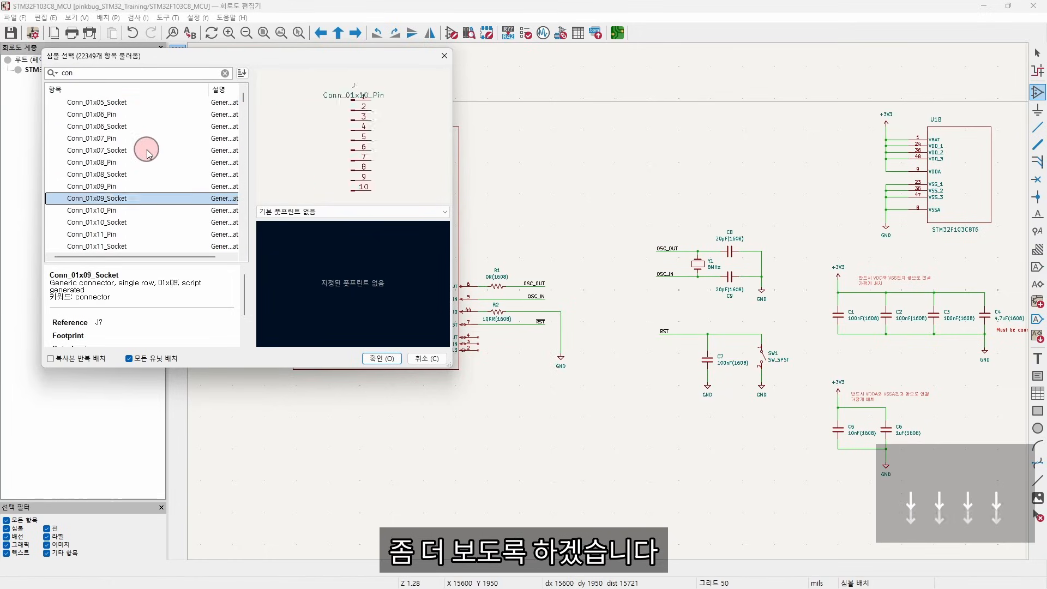
pyautogui.press('Down')
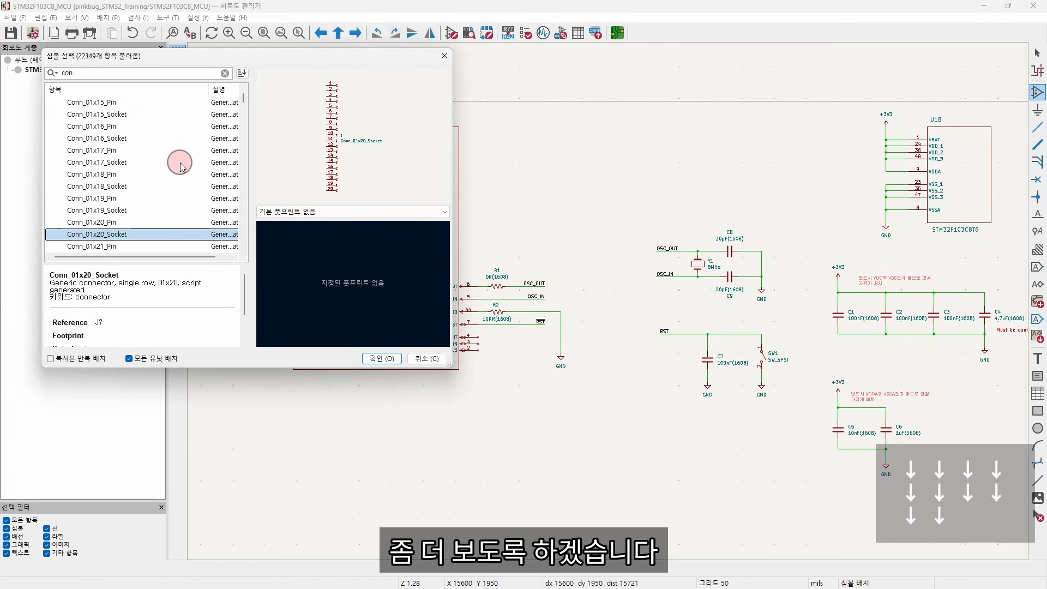
# Step: Move the symbol chooser to the middle of the schematic and collapse the Connector library to reach Connector_Generic
pyautogui.moveTo(234, 59); pyautogui.dragTo(486, 133)
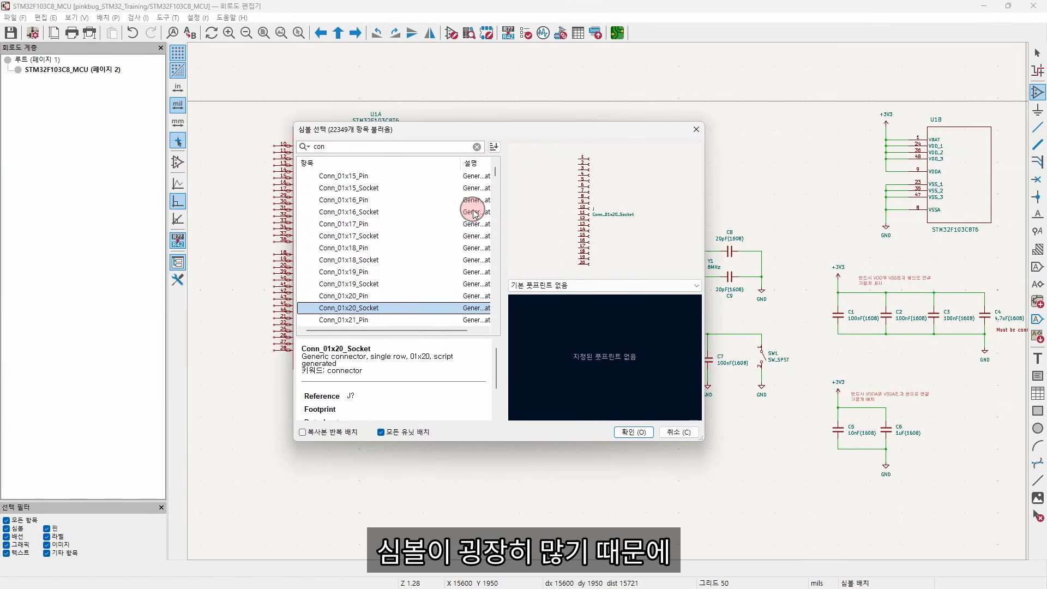
pyautogui.scroll(-5, 469, 218)
pyautogui.scroll(10, 360, 221)
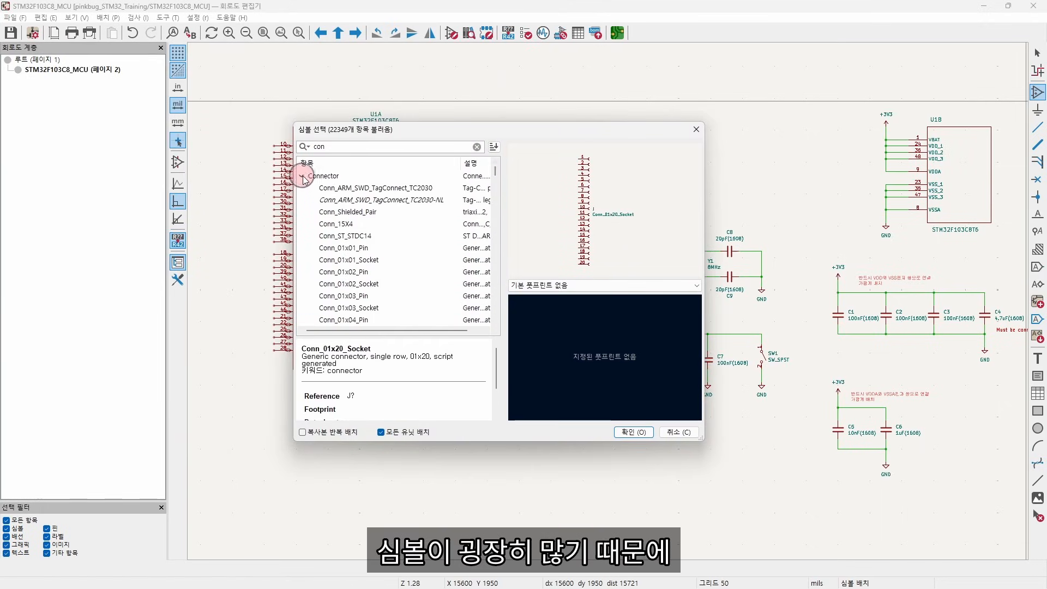
pyautogui.click(303, 179)
pyautogui.click(301, 176)
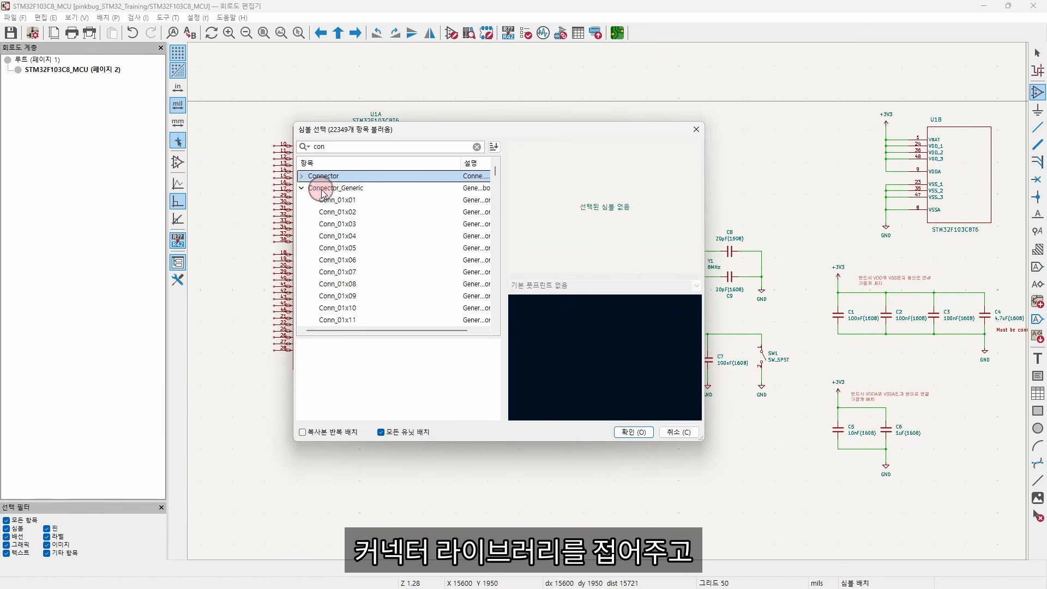
# Step: Preview the Connector_Generic symbols Conn_01x01, Conn_01x02 and Conn_01x03
pyautogui.click(357, 188)
pyautogui.click(366, 200)
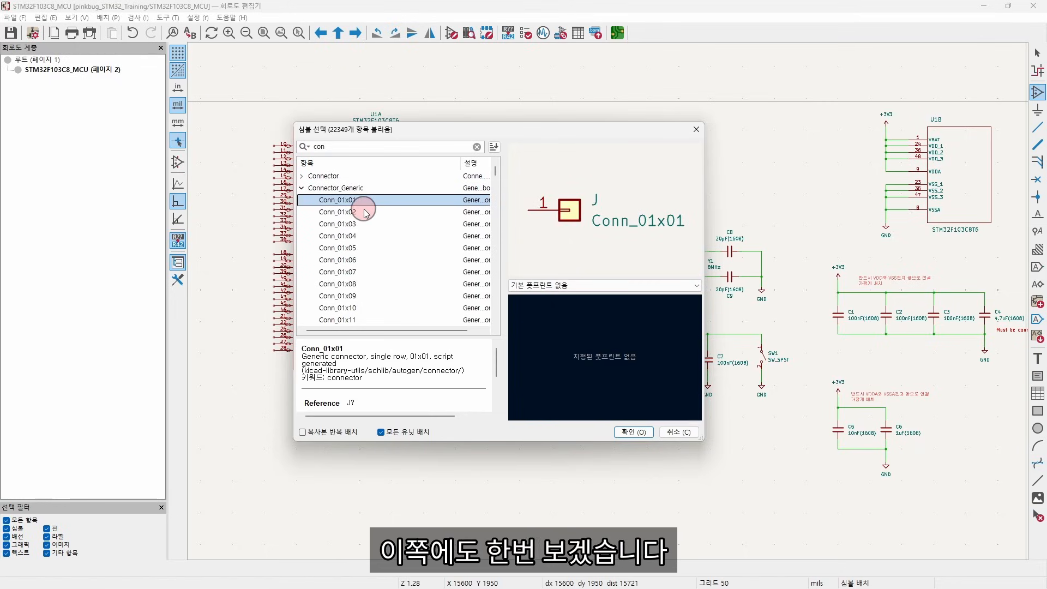
pyautogui.click(405, 211)
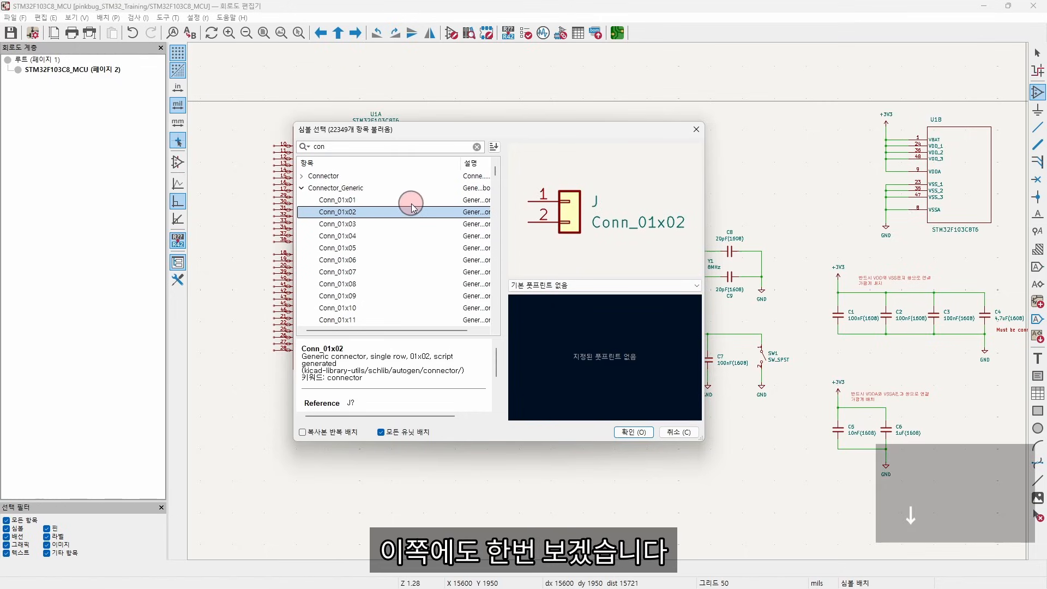
pyautogui.press('Up')
pyautogui.press('Down')
pyautogui.press('Down')
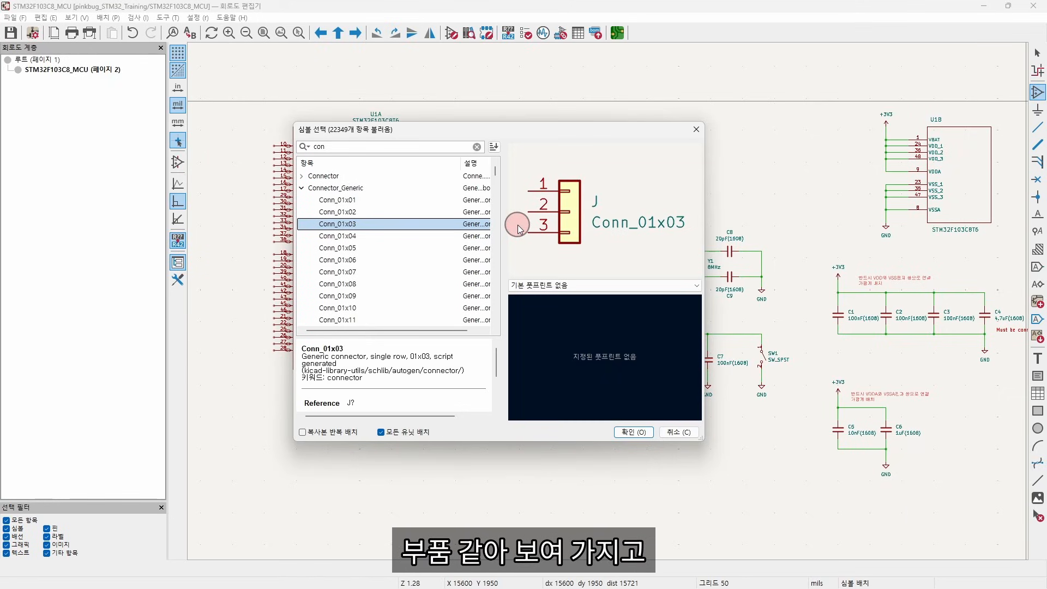
# Step: Choose the Conn_01x05 symbol from Connector_Generic and place it in the empty area below the reset circuit
pyautogui.press('Down')
pyautogui.press('Down')
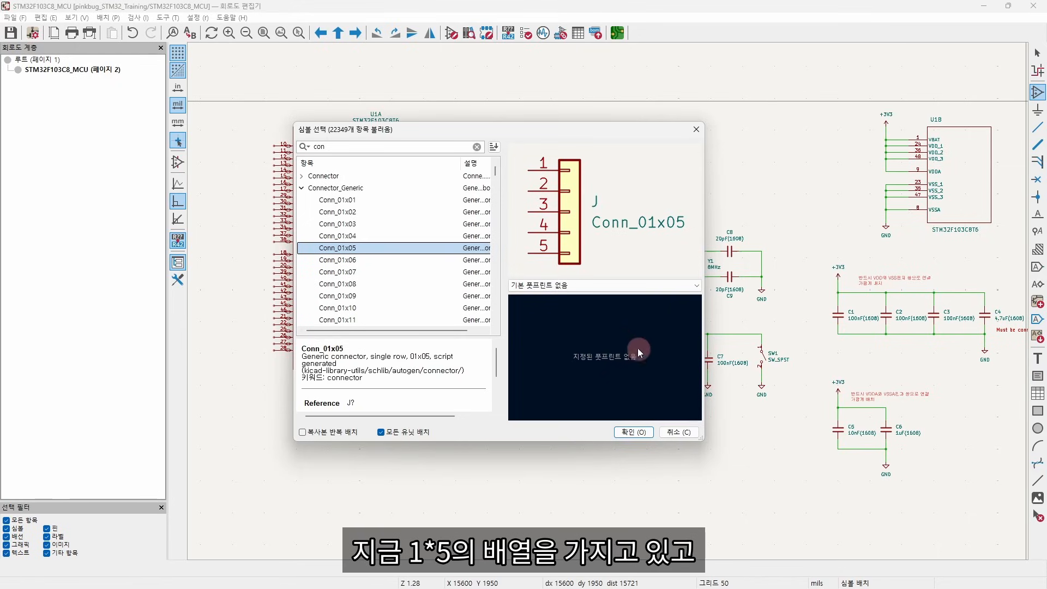
pyautogui.click(642, 431)
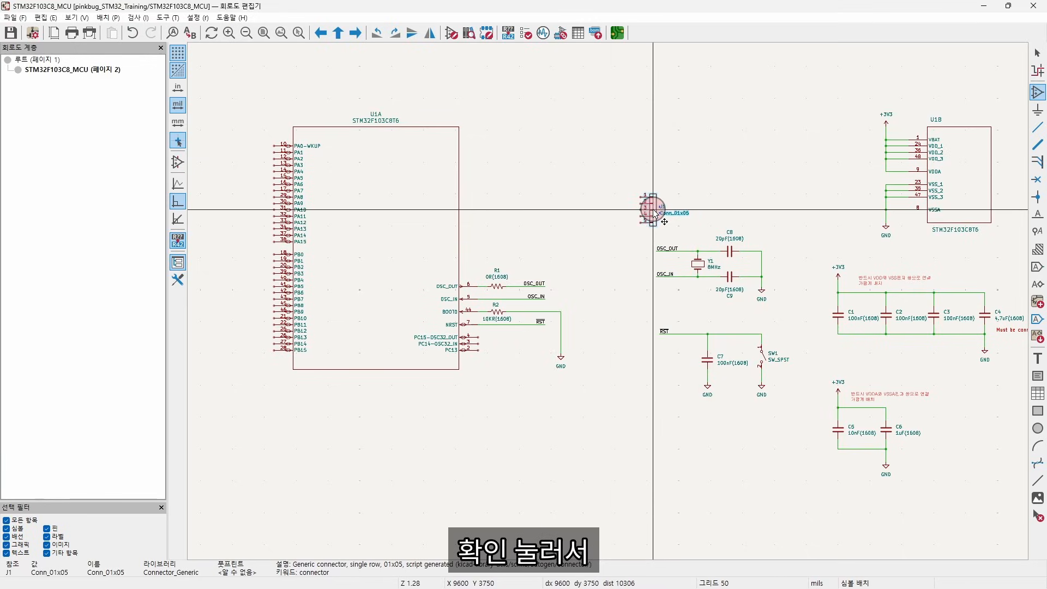
pyautogui.click(607, 476)
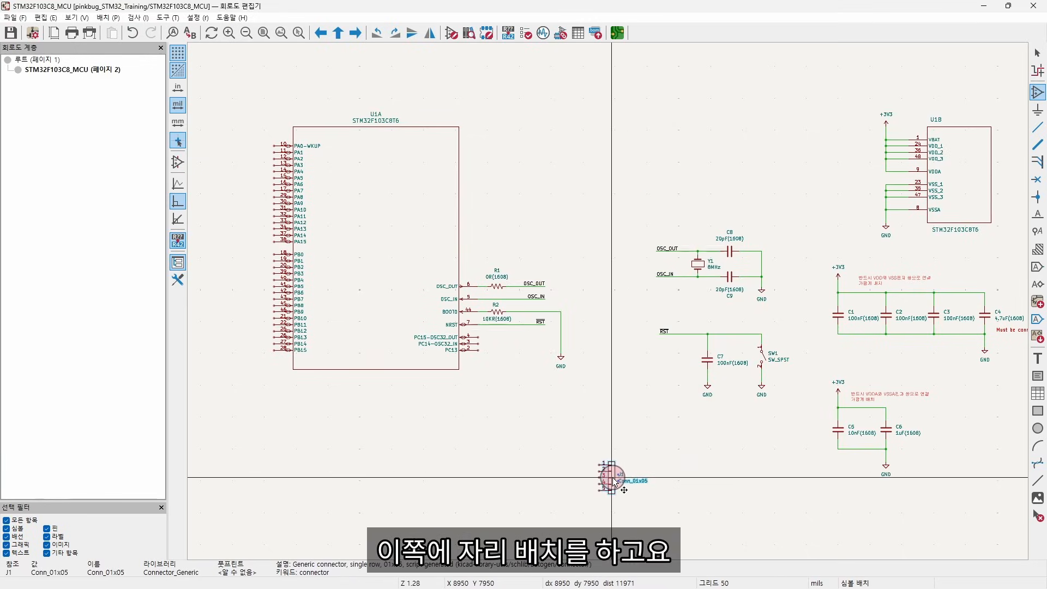
pyautogui.press('Escape')
# Step: Set the value of connector J1 to "Pin Header Socket 1x5 2.54mm"
pyautogui.scroll(2, 665, 475)
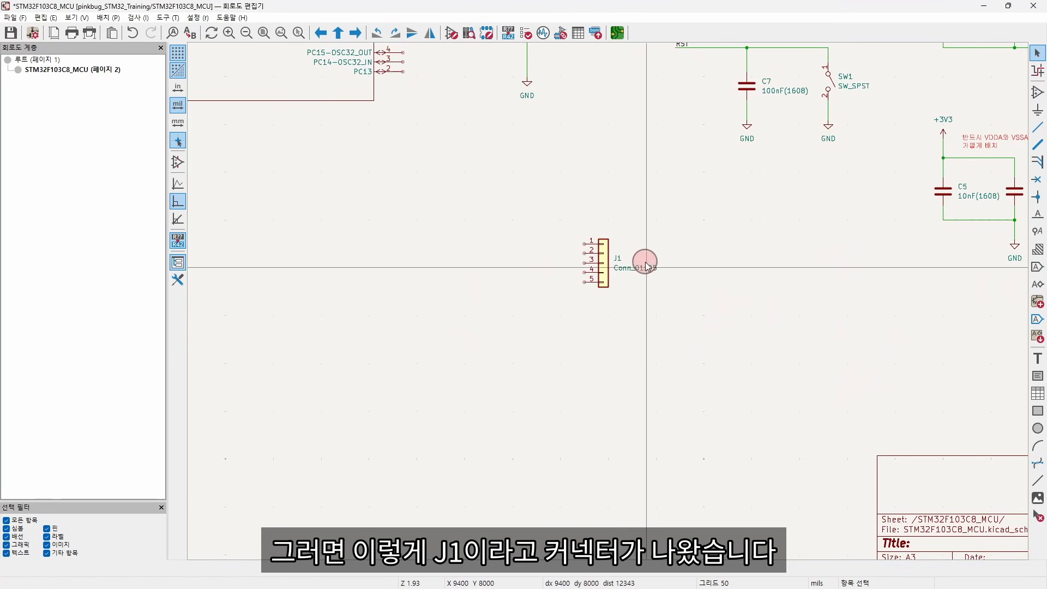
pyautogui.doubleClick(608, 260)
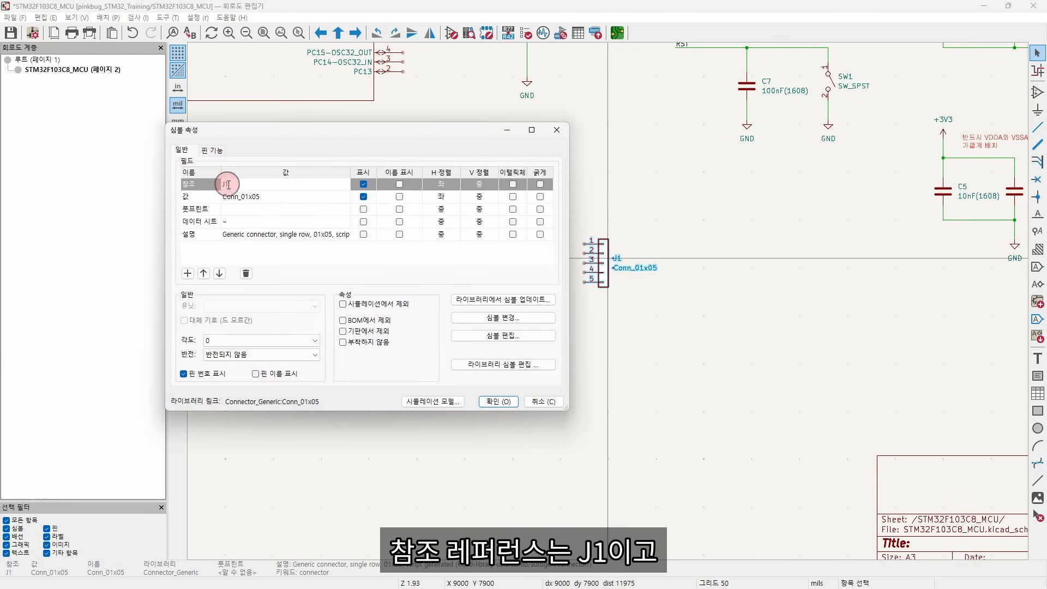
pyautogui.click(281, 201)
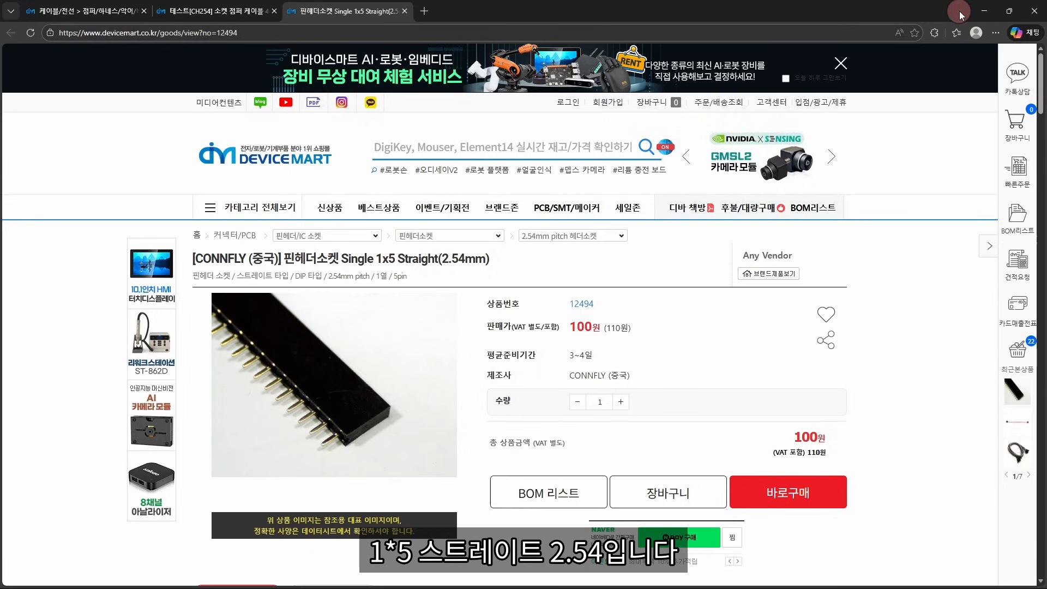
pyautogui.click(983, 11)
pyautogui.write('Pin Header Socket')
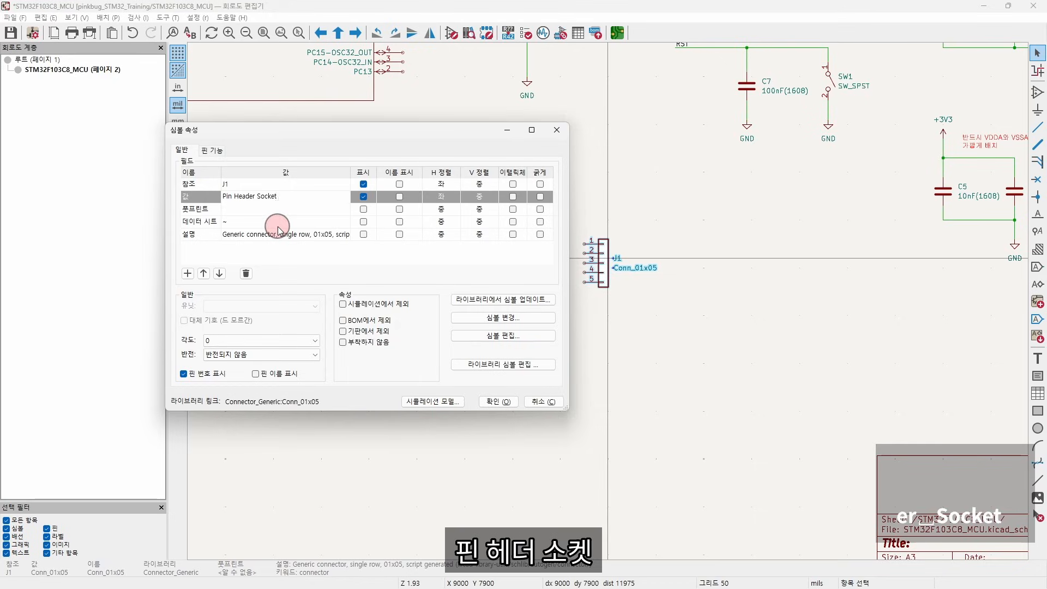
pyautogui.write('1x5')
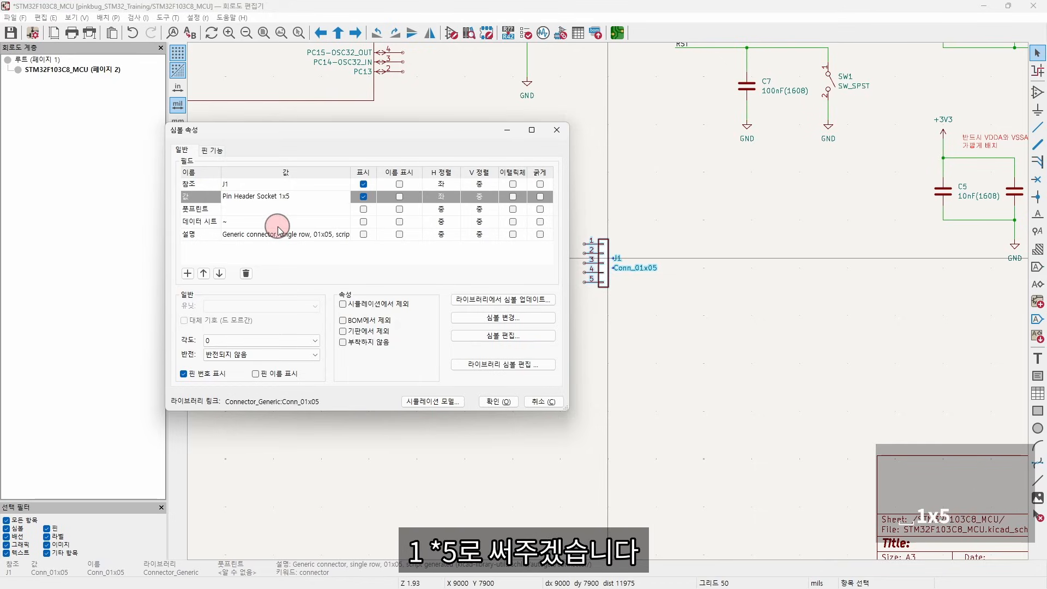
pyautogui.write(' 2.54mm')
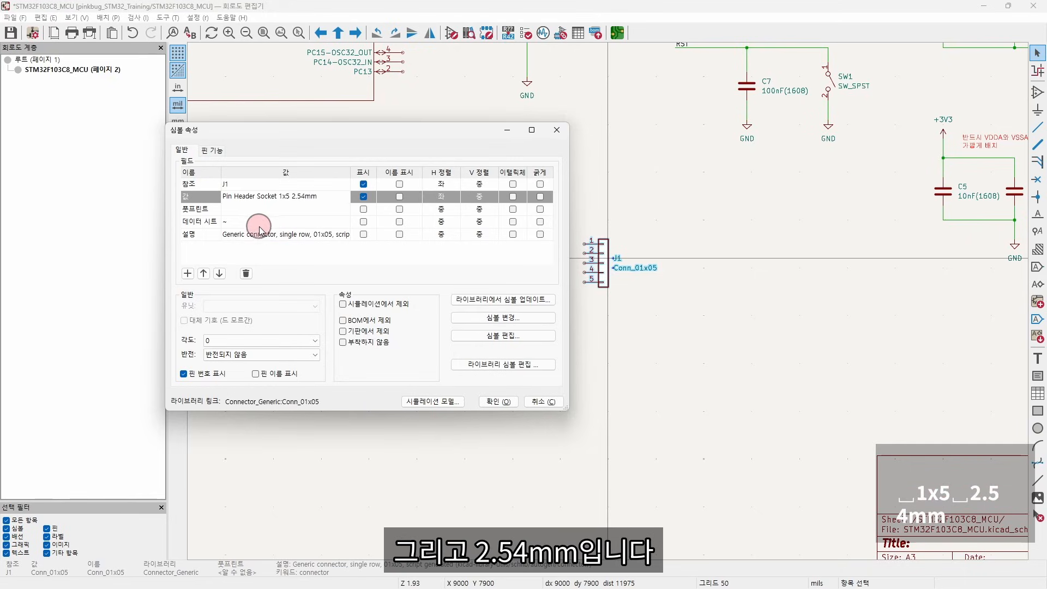
pyautogui.click(504, 402)
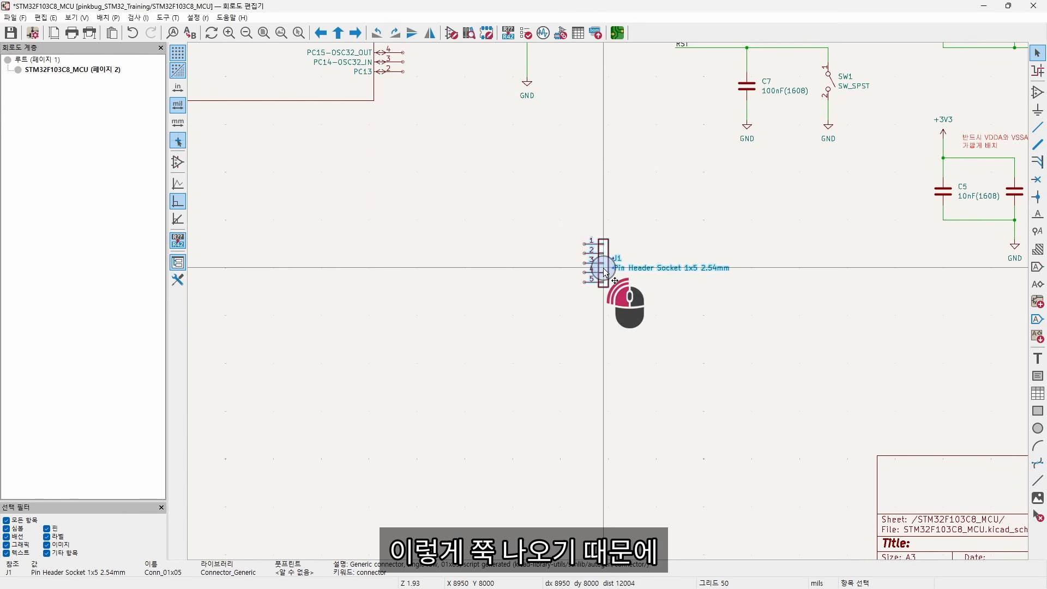
# Step: Shorten the value of connector J1 to "Header Socket 1x5"
pyautogui.press('e')
pyautogui.click(333, 196)
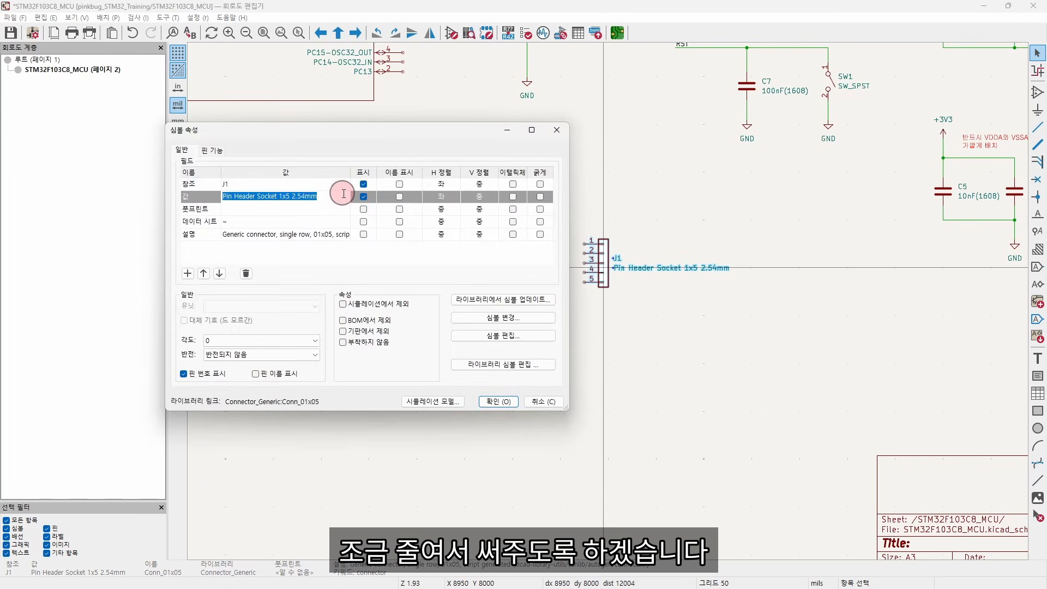
pyautogui.press('Home')
pyautogui.hotkey('shift', 'Home')
pyautogui.press('BackSpace')
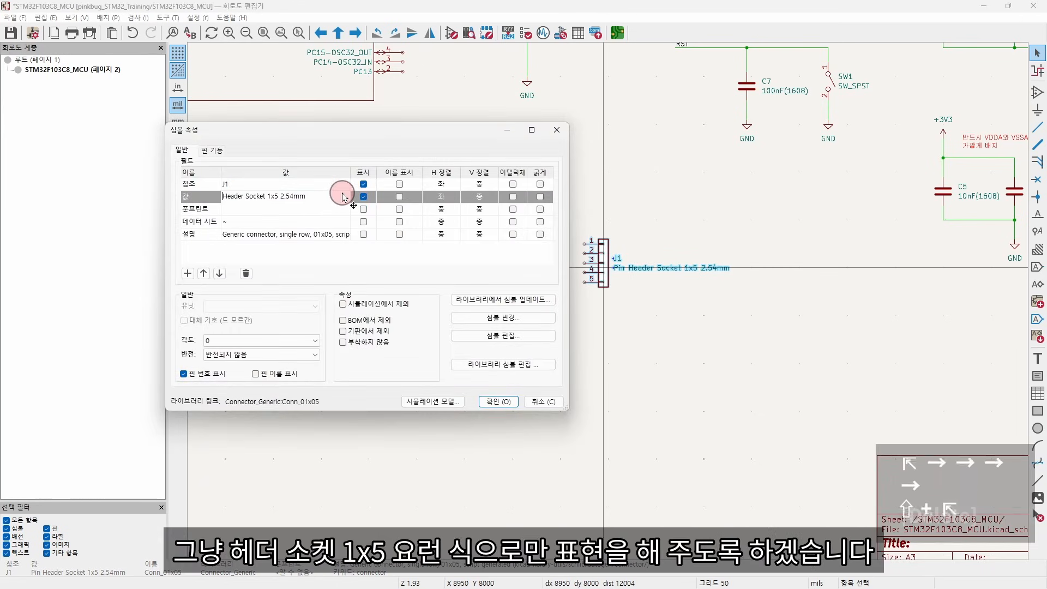
pyautogui.press('Left')
pyautogui.press('Left')
pyautogui.press('Left')
pyautogui.press('Left')
pyautogui.press('Left')
pyautogui.press('Left')
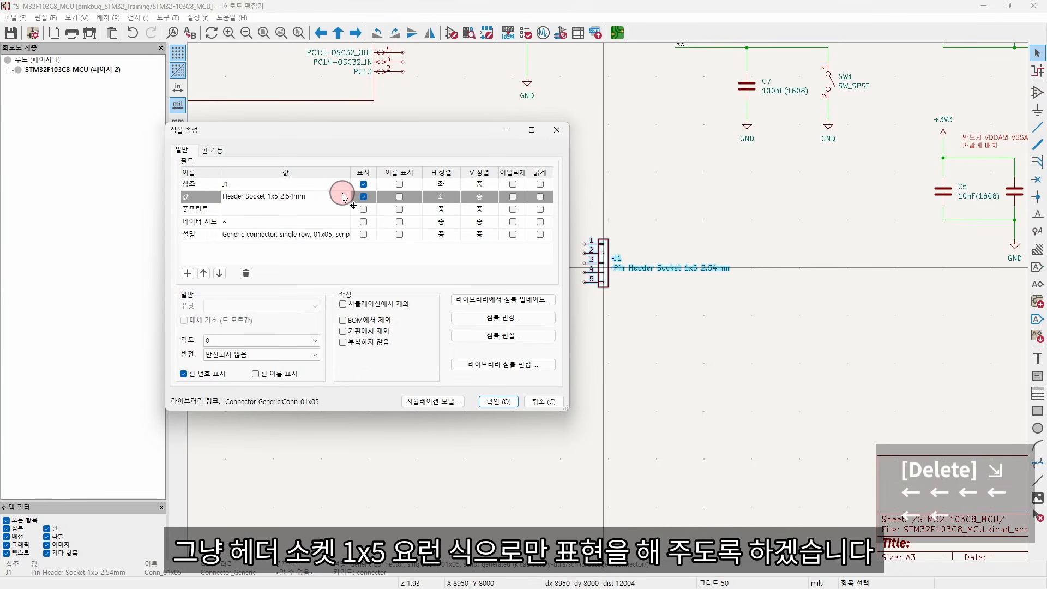
pyautogui.hotkey('shift', 'End')
pyautogui.press('Delete')
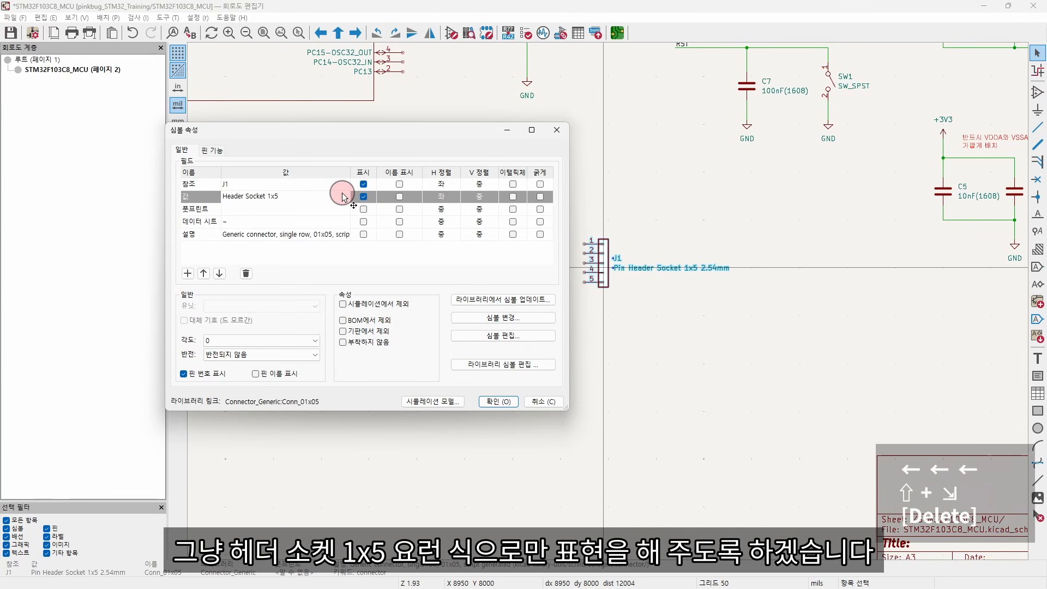
pyautogui.click(502, 402)
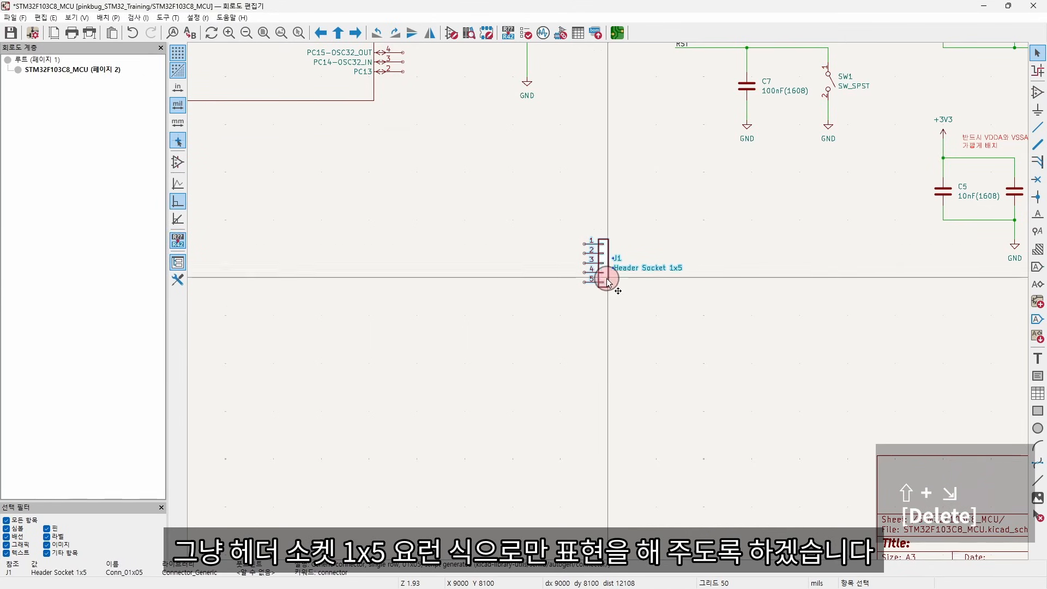
# Step: Copy the +3V3 power symbol above C5 to the connector J1 and wire it to pin 1
pyautogui.scroll(2, 654, 316)
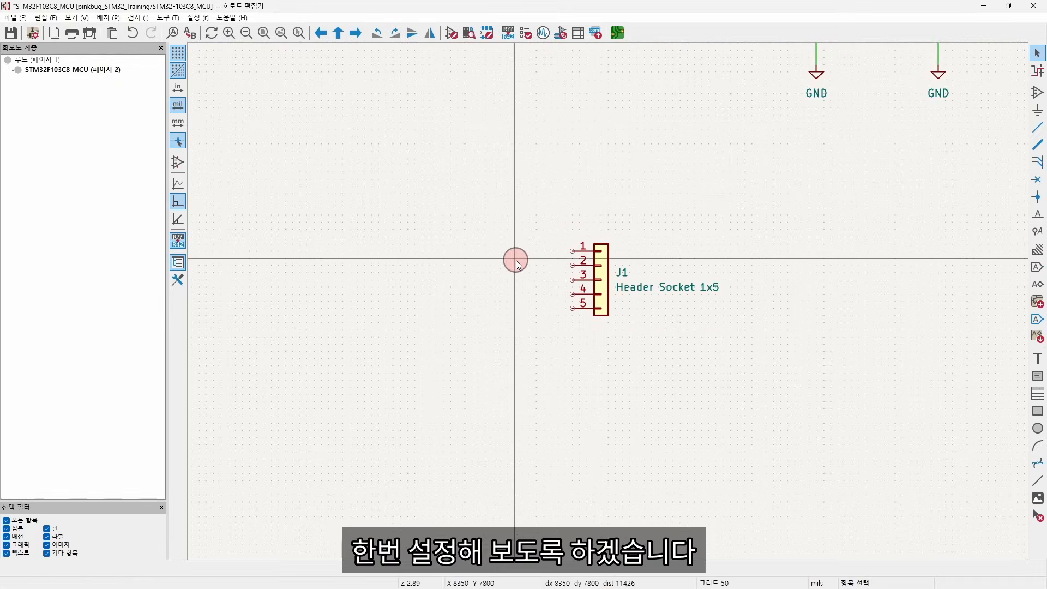
pyautogui.moveTo(518, 262); pyautogui.dragTo(467, 435, button='middle')
pyautogui.scroll(-2, 467, 435)
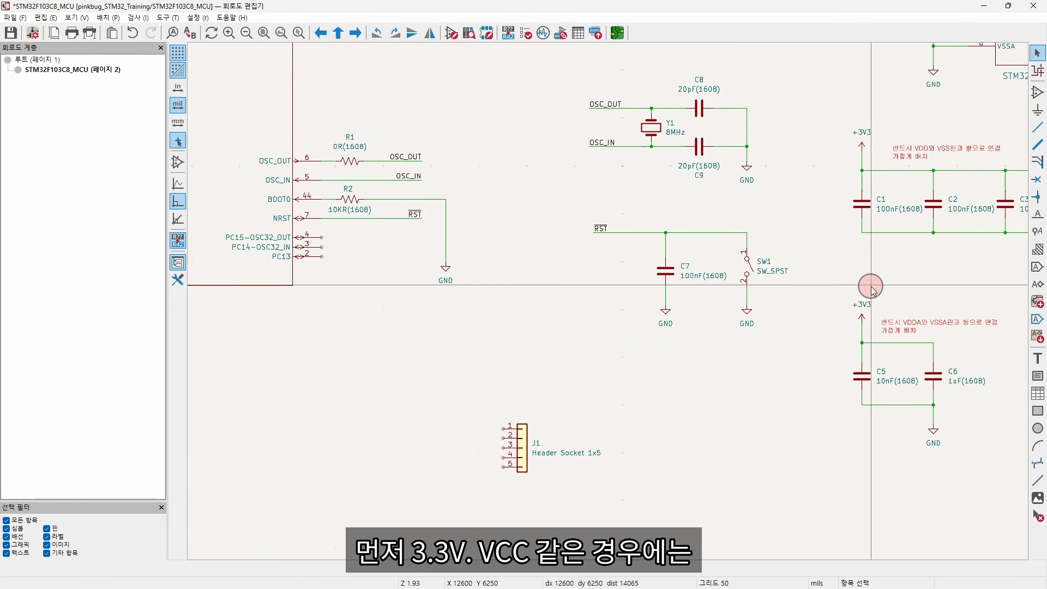
pyautogui.moveTo(870, 286); pyautogui.dragTo(848, 329)
pyautogui.hotkey('ctrl', 'c')
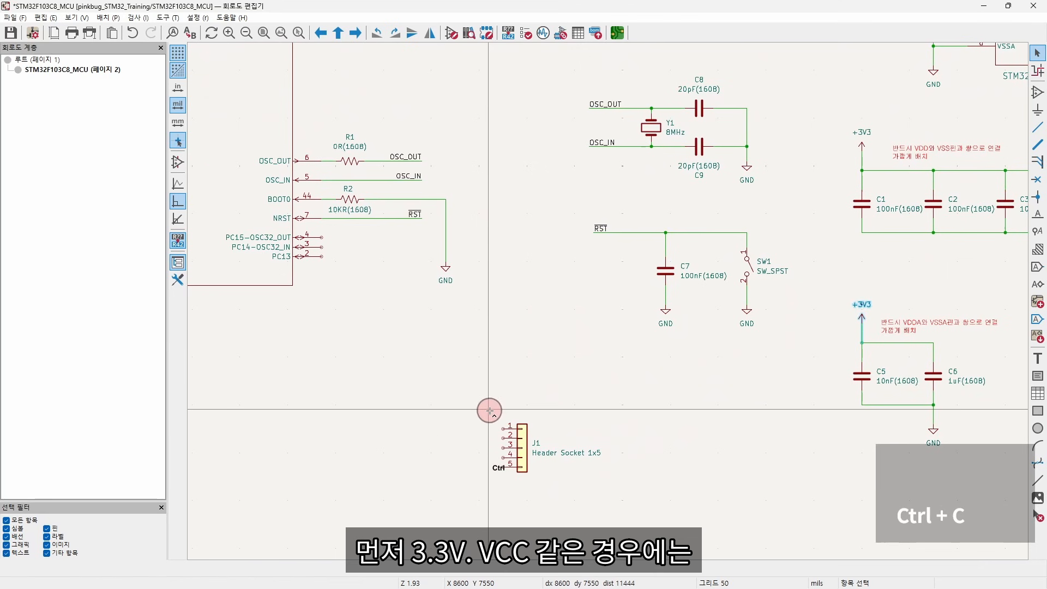
pyautogui.hotkey('ctrl', 'v')
pyautogui.click(497, 426)
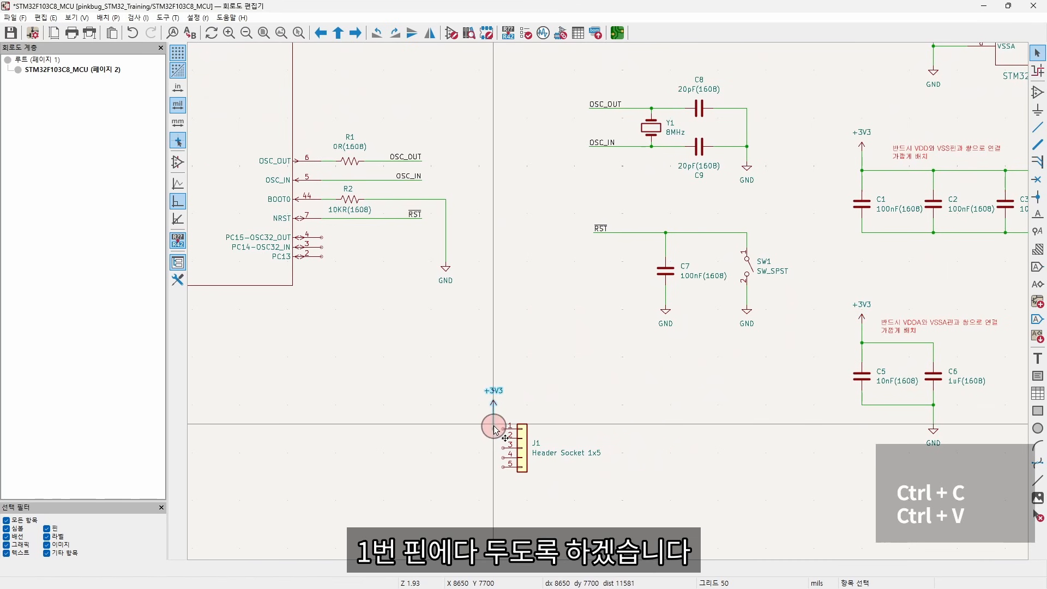
pyautogui.scroll(2, 497, 426)
pyautogui.click(624, 299)
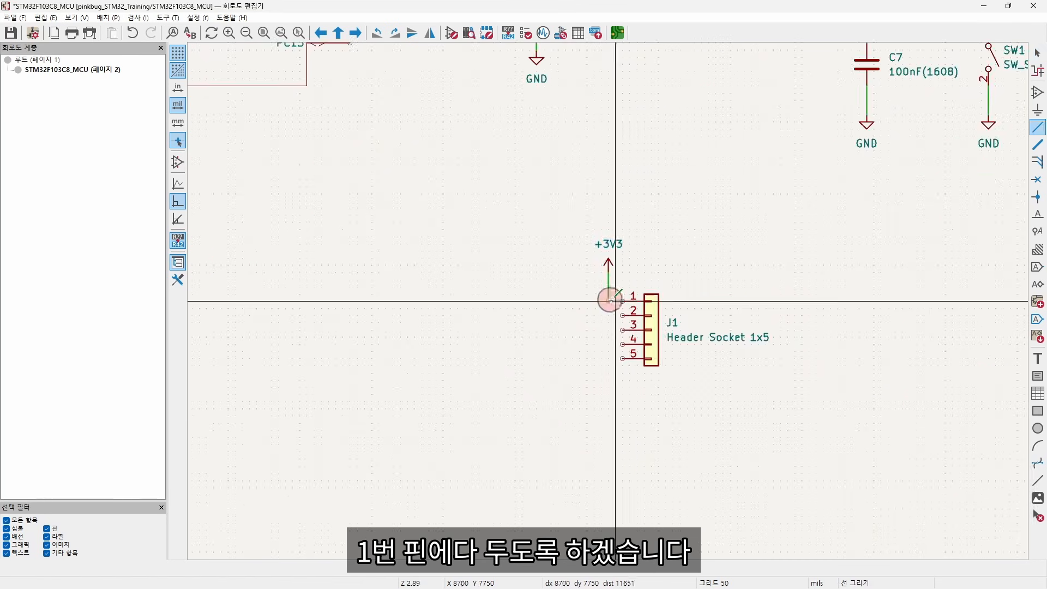
pyautogui.click(608, 299)
# Step: Copy the GND symbol below C7 to the connector J1 and wire it to pin 5
pyautogui.moveTo(852, 109); pyautogui.dragTo(636, 299, button='middle')
pyautogui.moveTo(653, 291); pyautogui.dragTo(606, 347)
pyautogui.hotkey('ctrl', 'c')
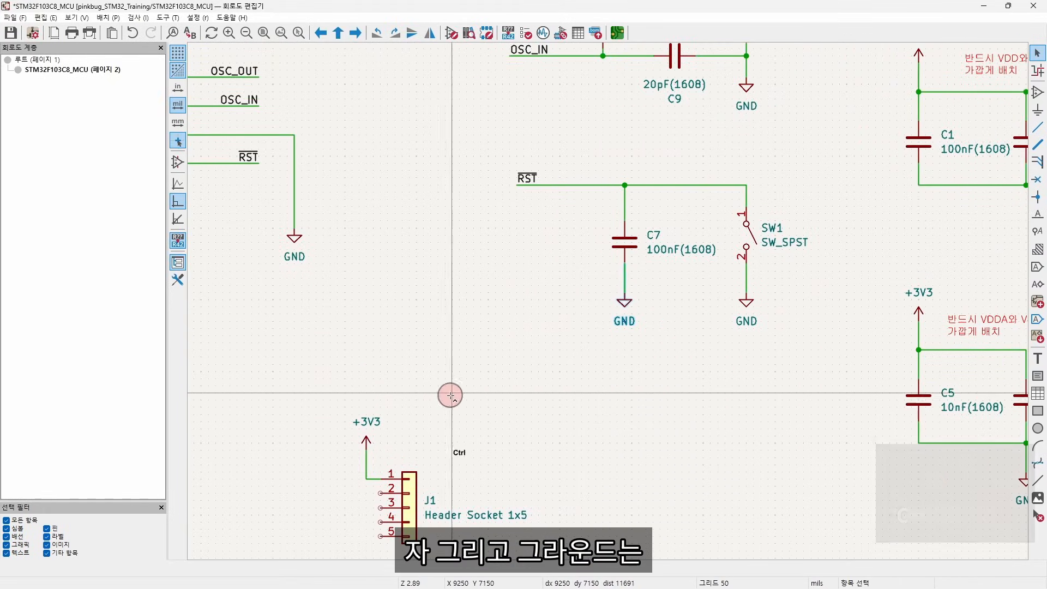
pyautogui.moveTo(452, 396); pyautogui.dragTo(538, 245, button='middle')
pyautogui.scroll(2, 466, 396)
pyautogui.hotkey('ctrl', 'v')
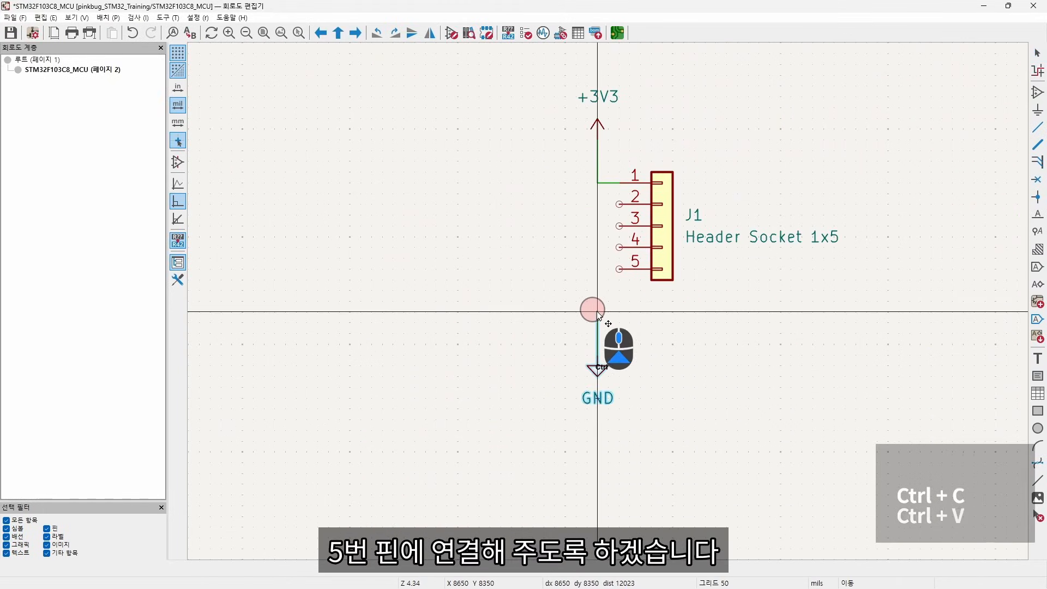
pyautogui.click(600, 277)
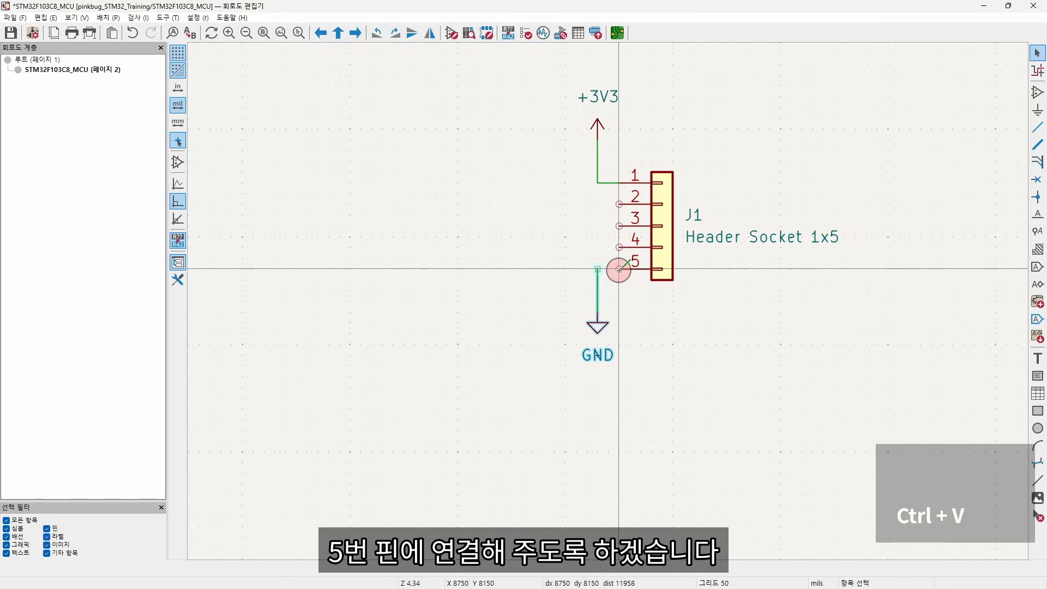
pyautogui.press('w')
pyautogui.click(619, 268)
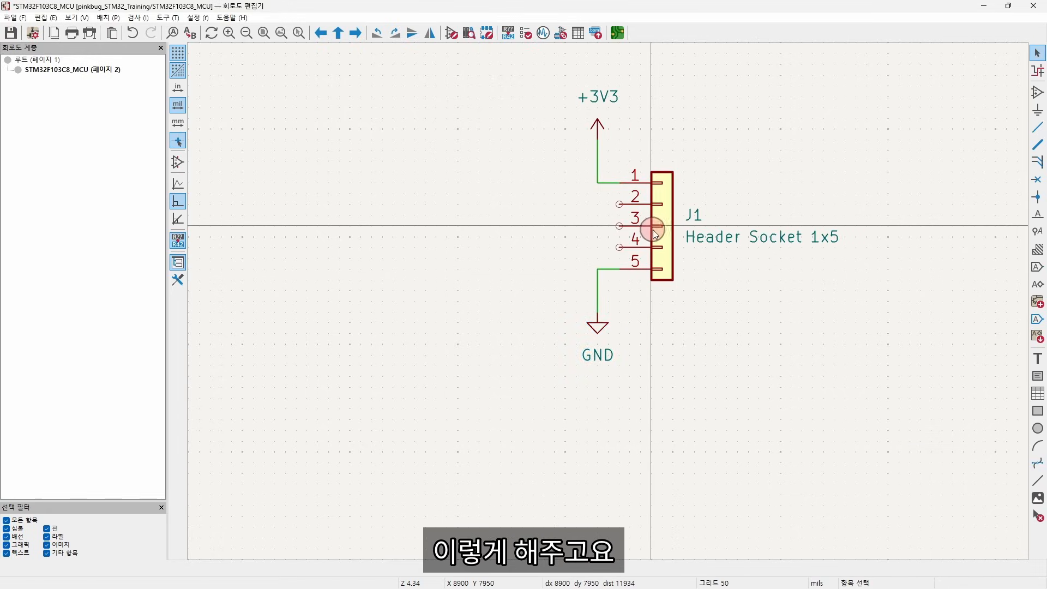
pyautogui.press('Escape')
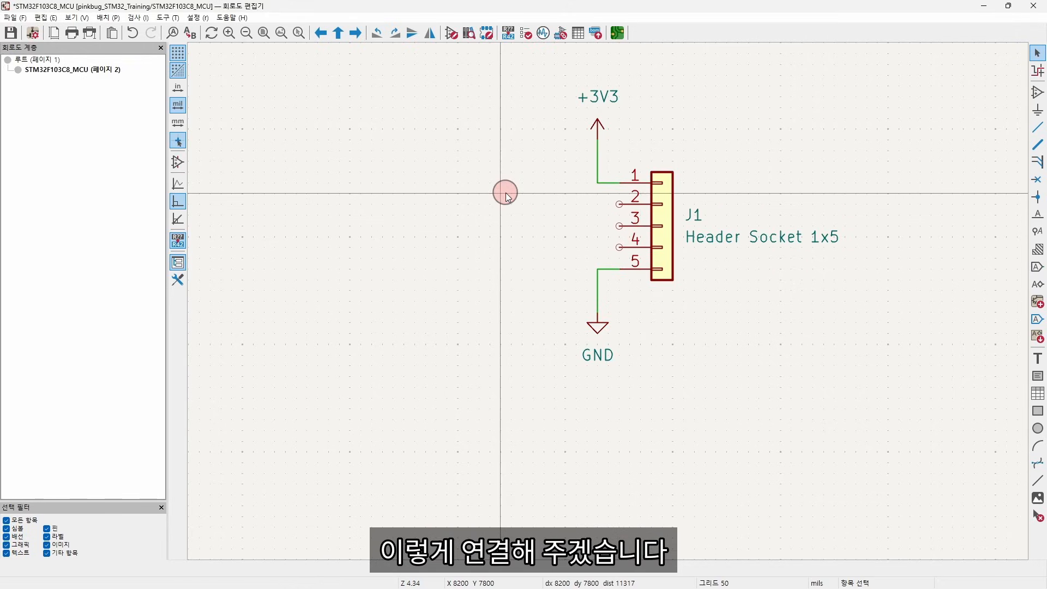
# Step: Copy the RST wire and label from the NRST pin, rotate the copy 180°, and attach it to J1 pin 4
pyautogui.scroll(-2, 505, 192)
pyautogui.scroll(-1, 610, 306)
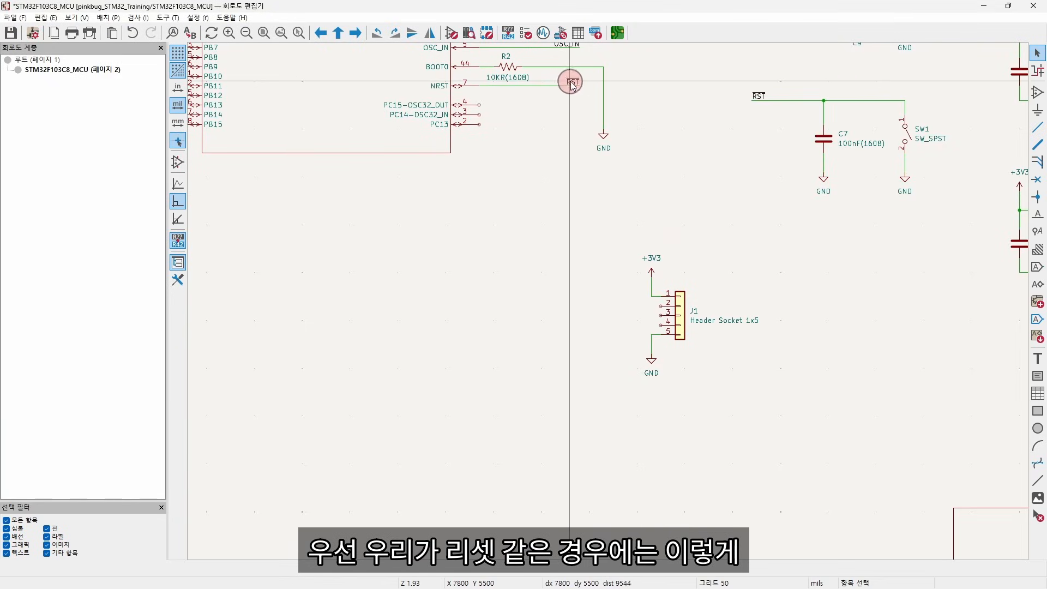
pyautogui.moveTo(584, 97); pyautogui.dragTo(560, 75)
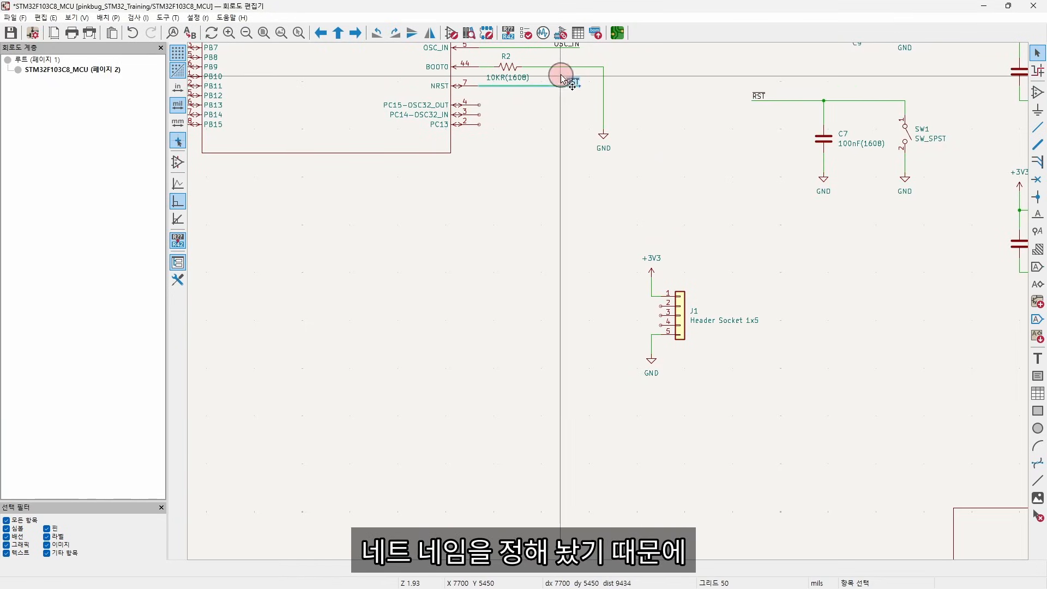
pyautogui.hotkey('ctrl', 'c')
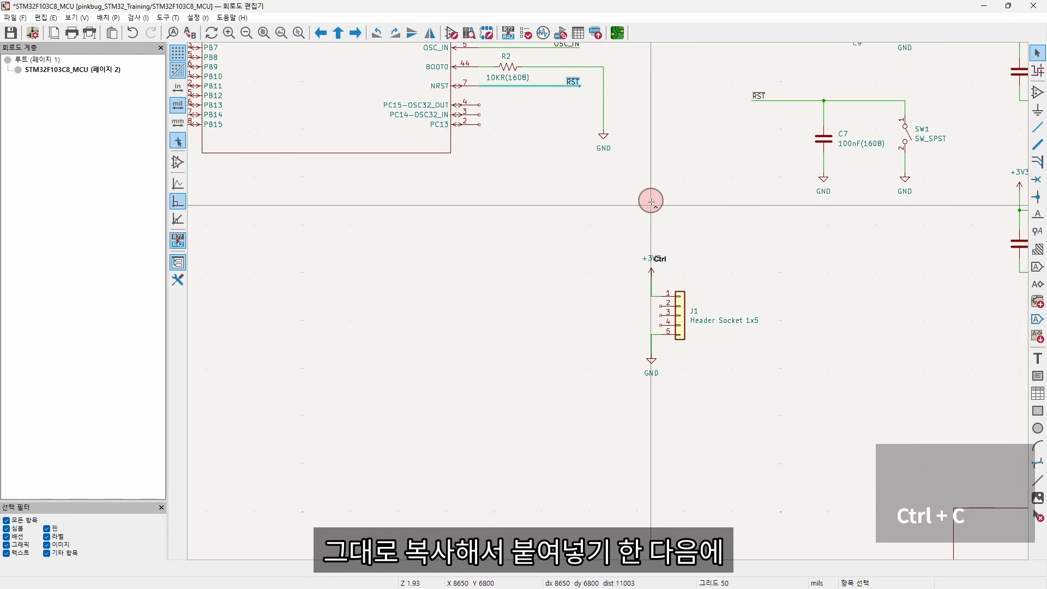
pyautogui.hotkey('ctrl', 'v')
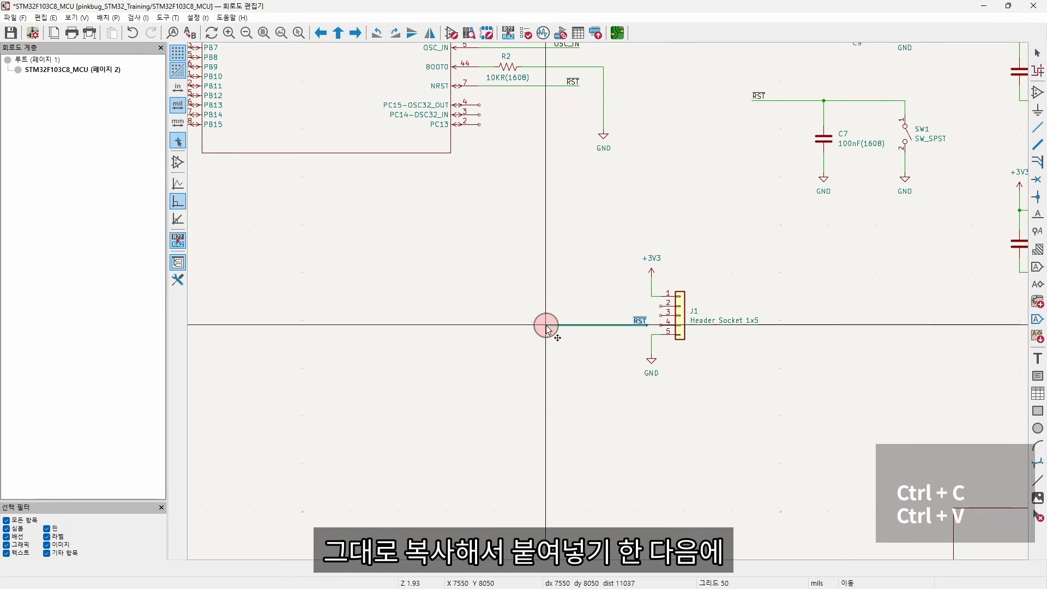
pyautogui.press('r')
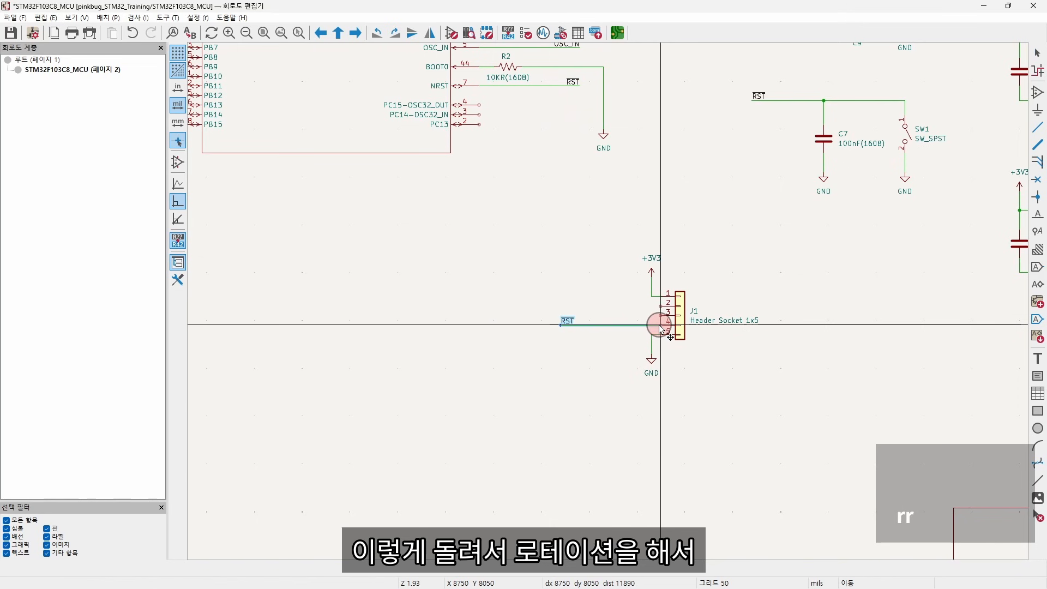
pyautogui.scroll(4, 662, 328)
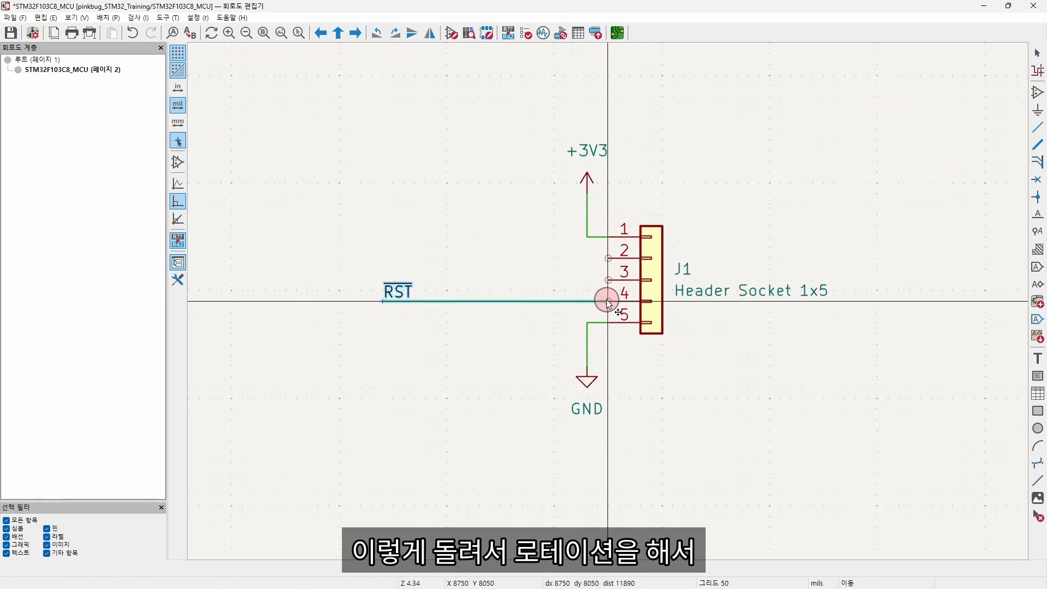
pyautogui.click(609, 302)
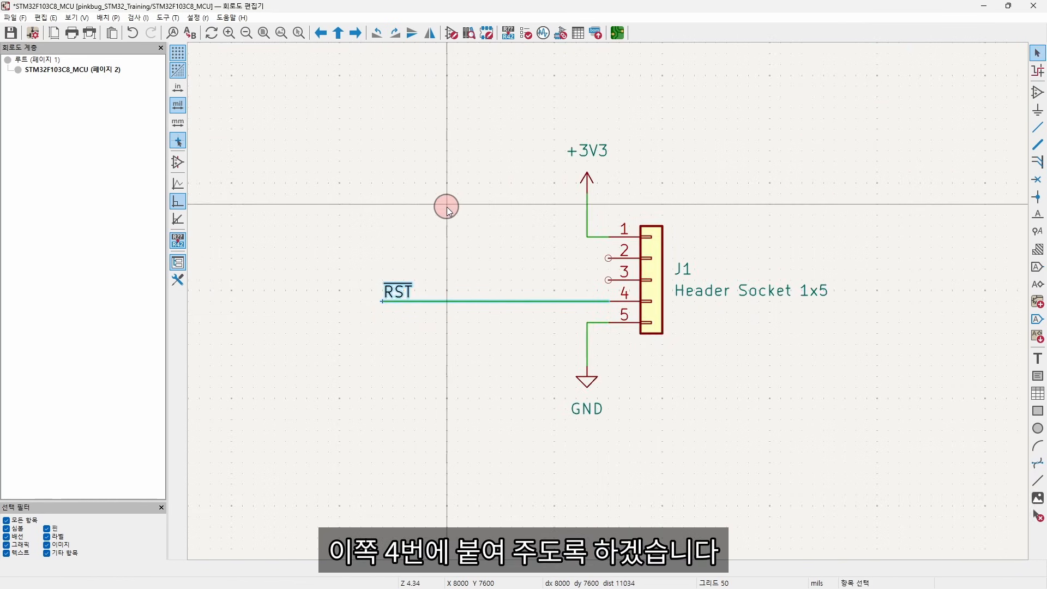
# Step: Draw a short horizontal wire outward from pin PA13 of U1A
pyautogui.scroll(-5, 447, 210)
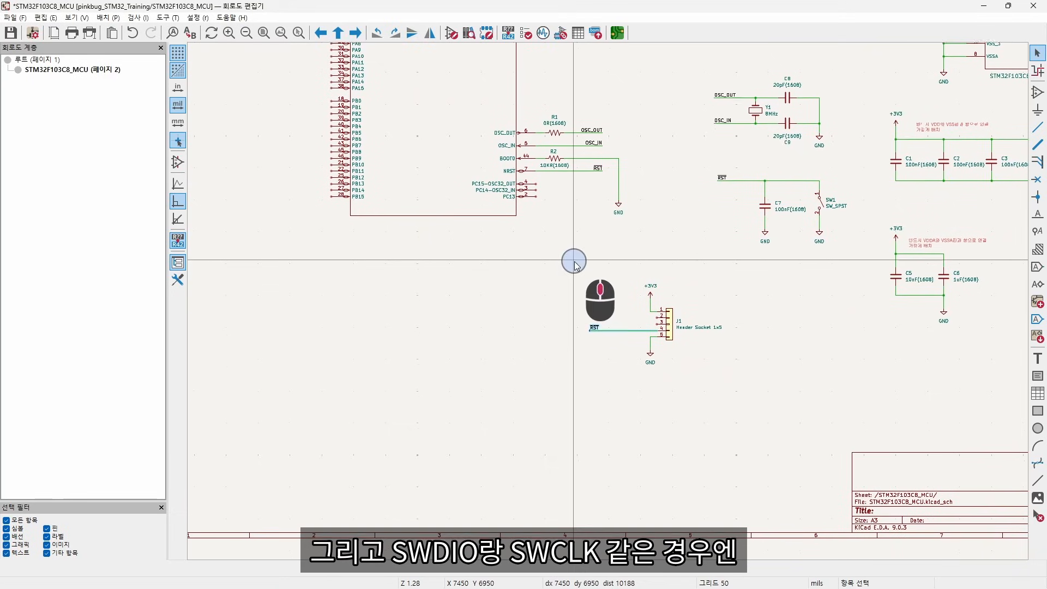
pyautogui.moveTo(575, 264); pyautogui.dragTo(639, 379, button='middle')
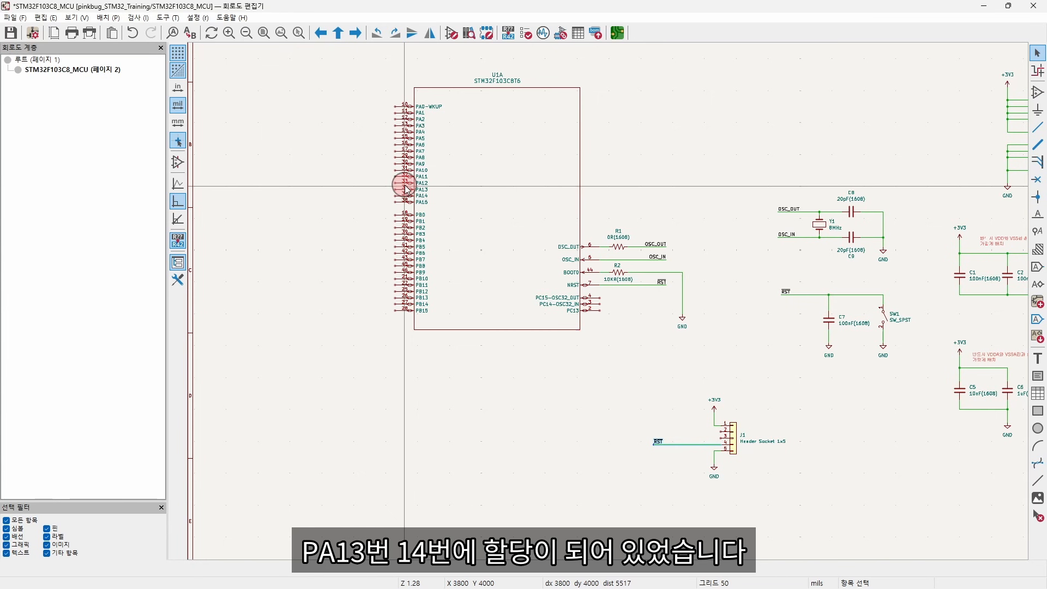
pyautogui.scroll(3, 404, 188)
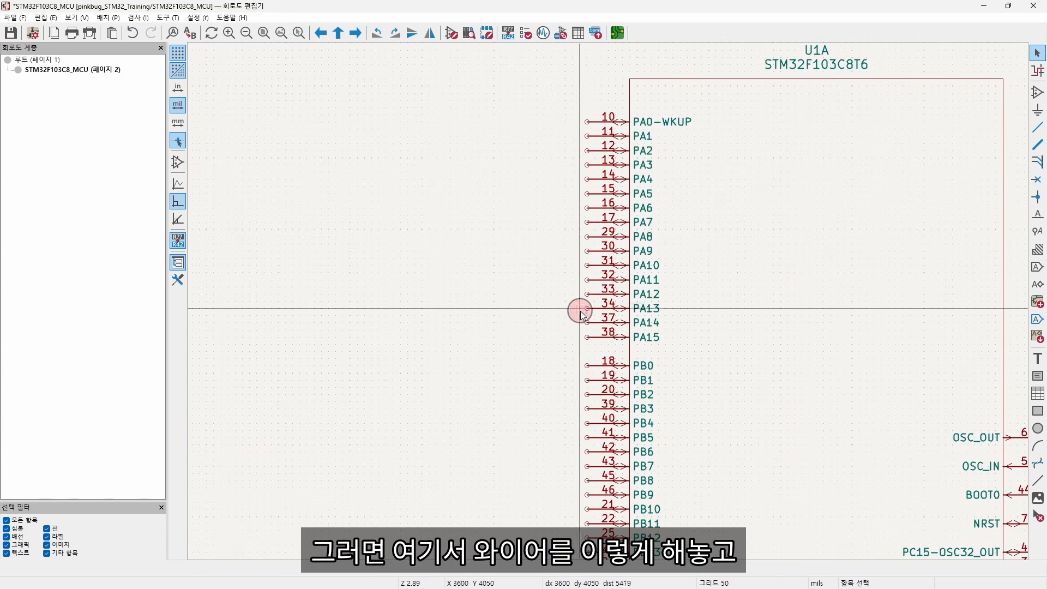
pyautogui.click(585, 309)
pyautogui.click(451, 309)
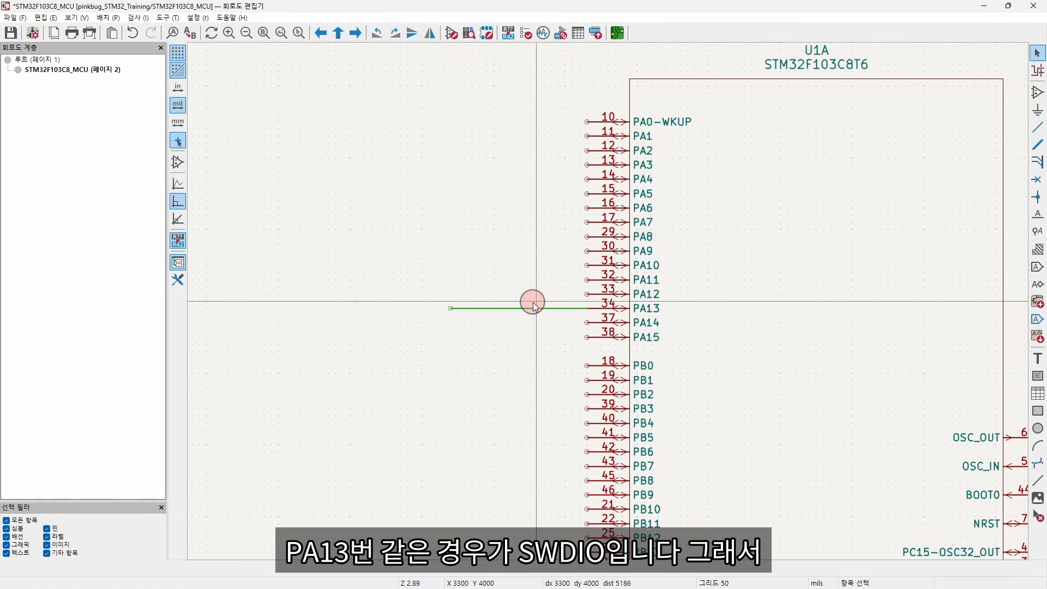
# Step: Place a net label named SWDIO on the free end of the PA13 wire
pyautogui.click(1038, 214)
pyautogui.click(450, 309)
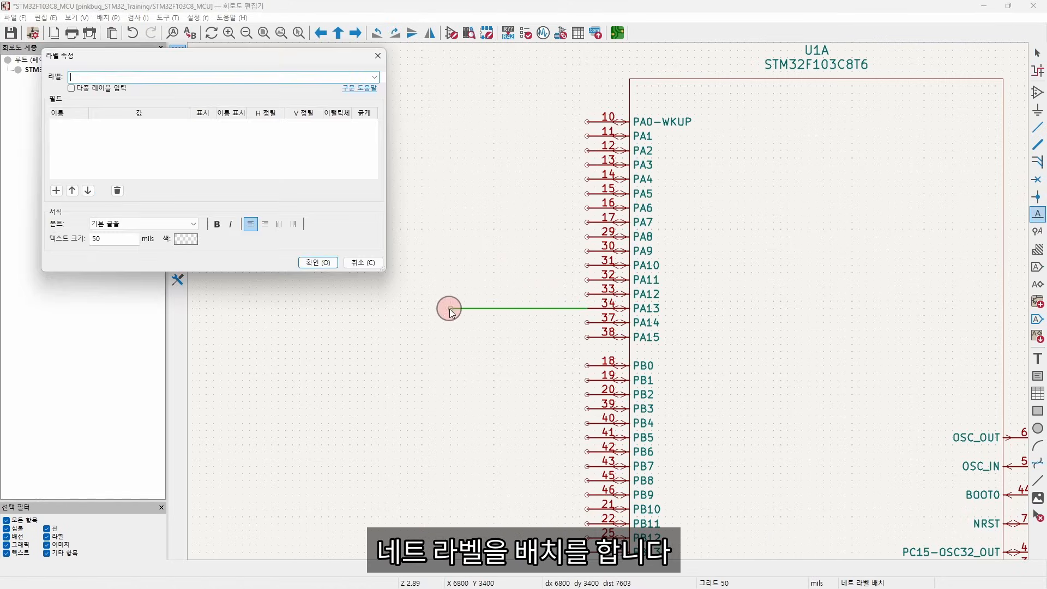
pyautogui.moveTo(174, 62); pyautogui.dragTo(473, 223)
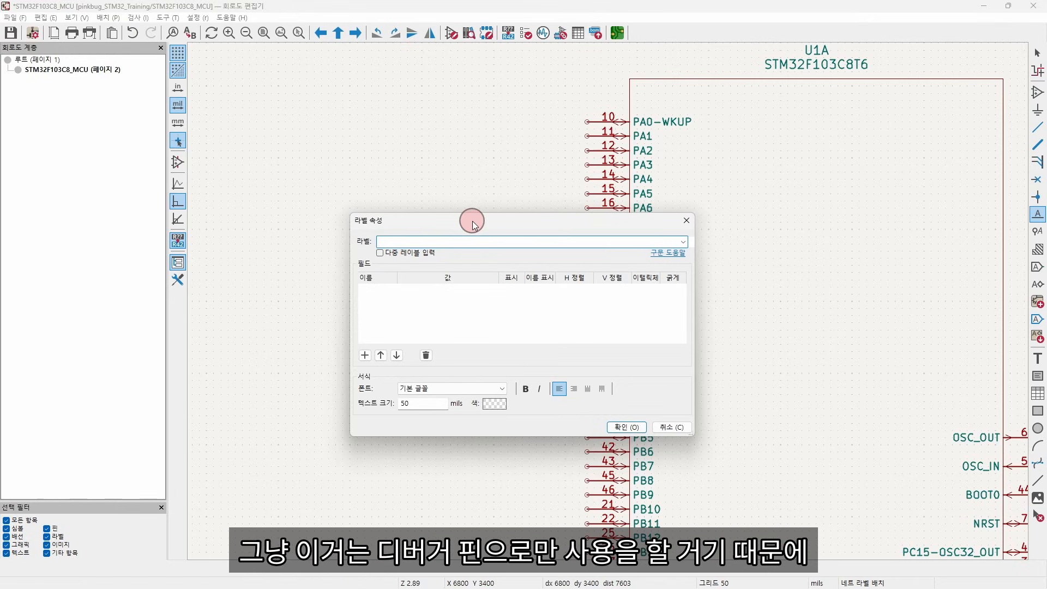
pyautogui.write('SWDIO')
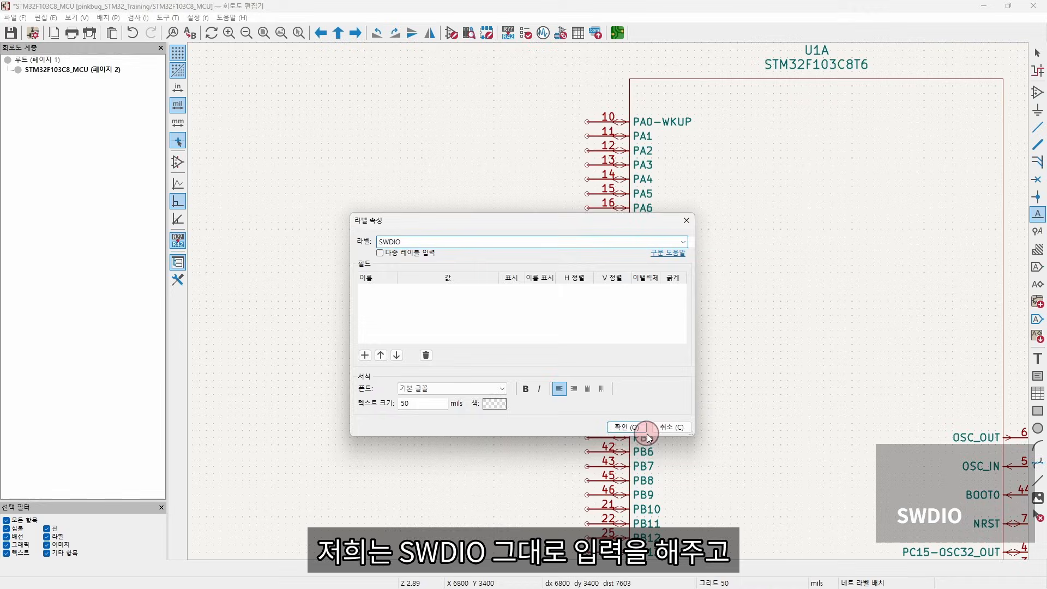
pyautogui.click(646, 428)
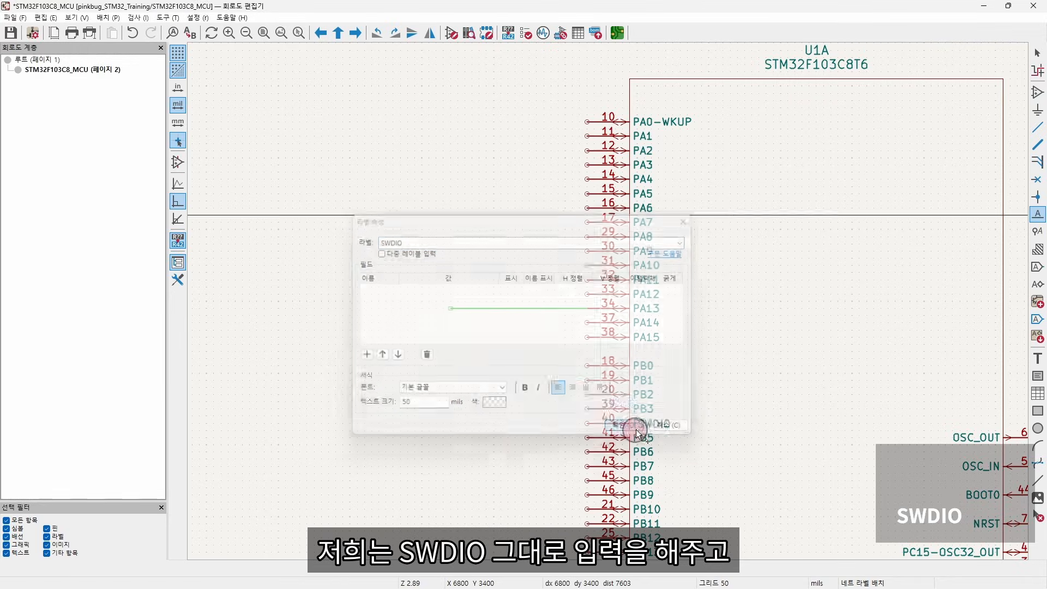
pyautogui.click(449, 311)
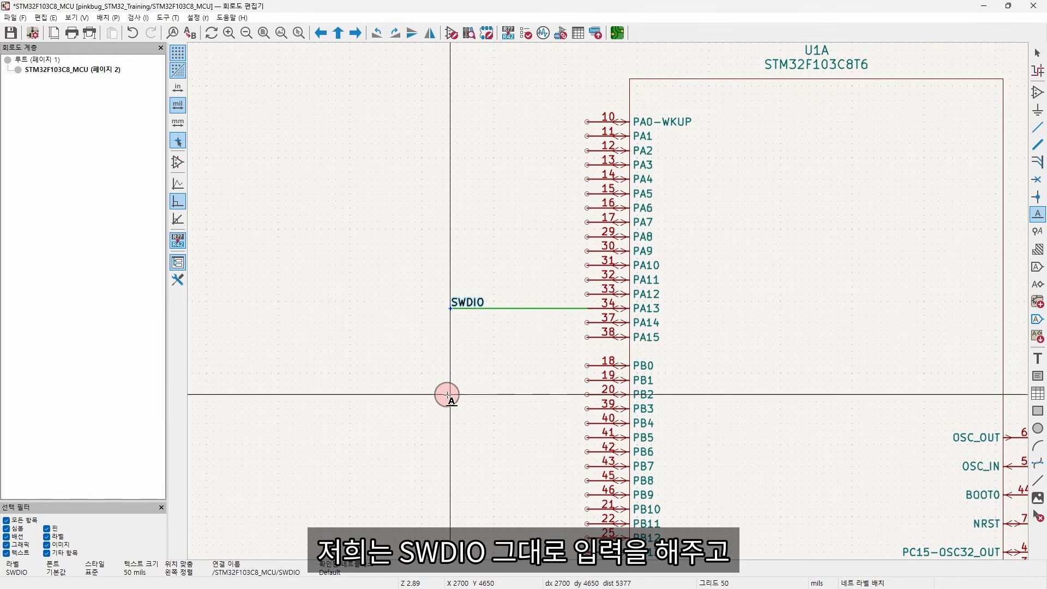
# Step: Copy the SWDIO wire with its label and attach the copy to pin PA14 directly below
pyautogui.moveTo(534, 242); pyautogui.dragTo(446, 330)
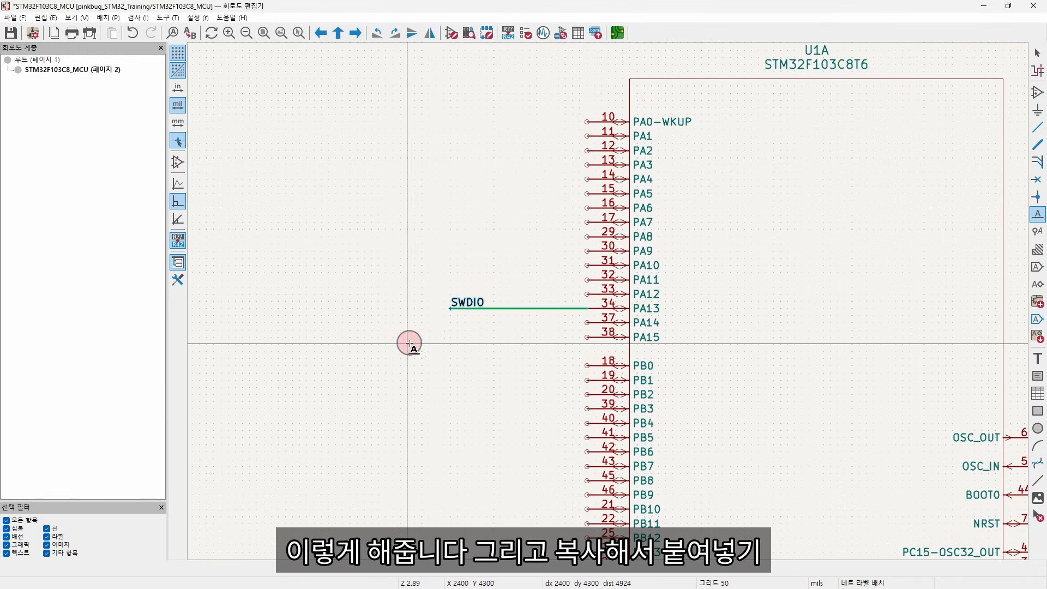
pyautogui.hotkey('ctrl', 'c')
pyautogui.hotkey('ctrl', 'v')
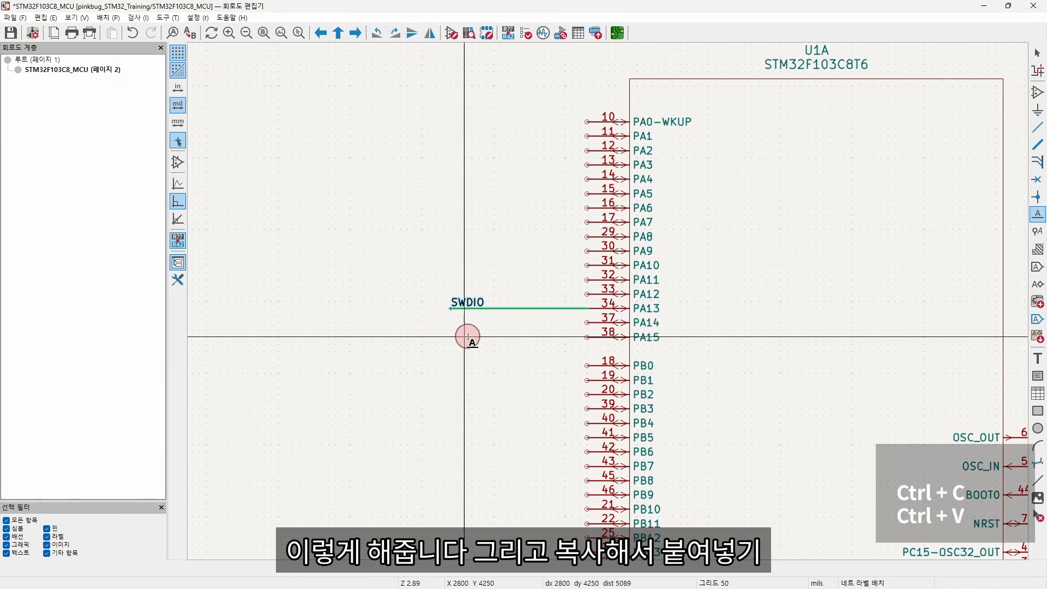
pyautogui.press('Escape')
pyautogui.hotkey('ctrl', 'v')
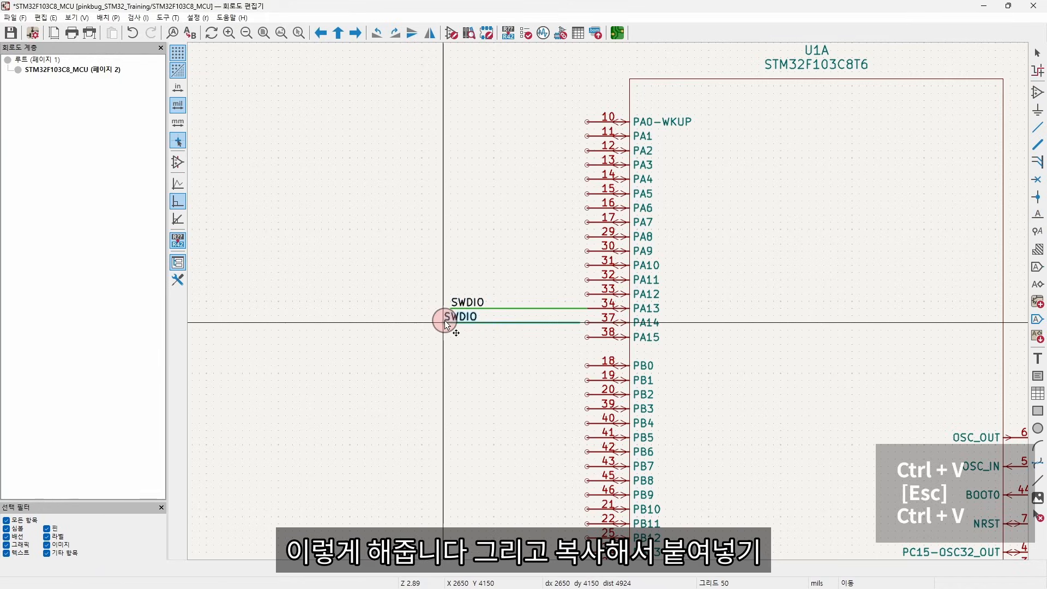
pyautogui.click(475, 320)
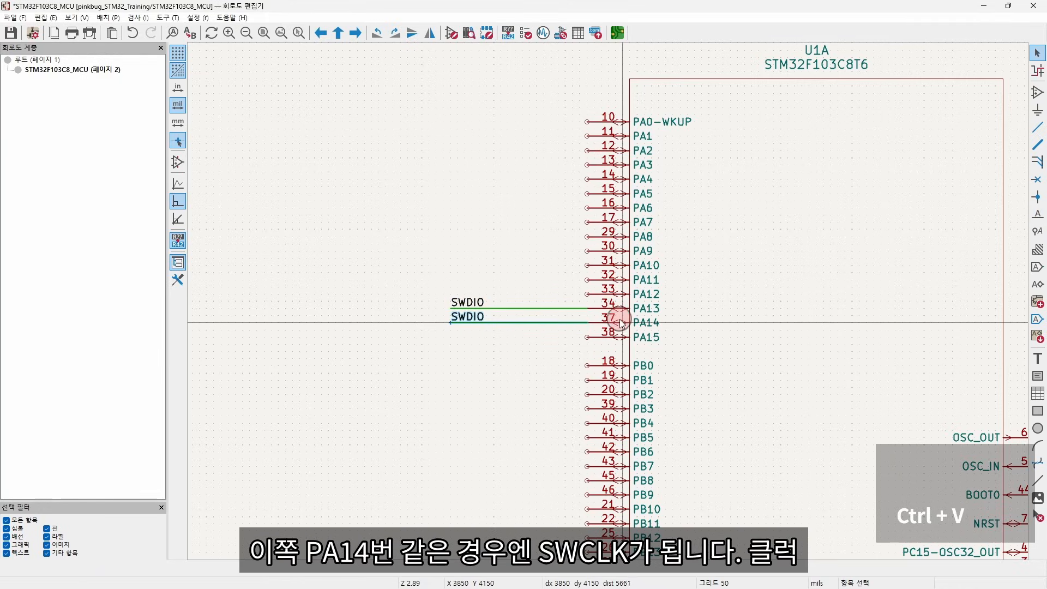
# Step: Rename the net label on the PA14 wire to SWCLK
pyautogui.doubleClick(478, 319)
pyautogui.write('SWC')
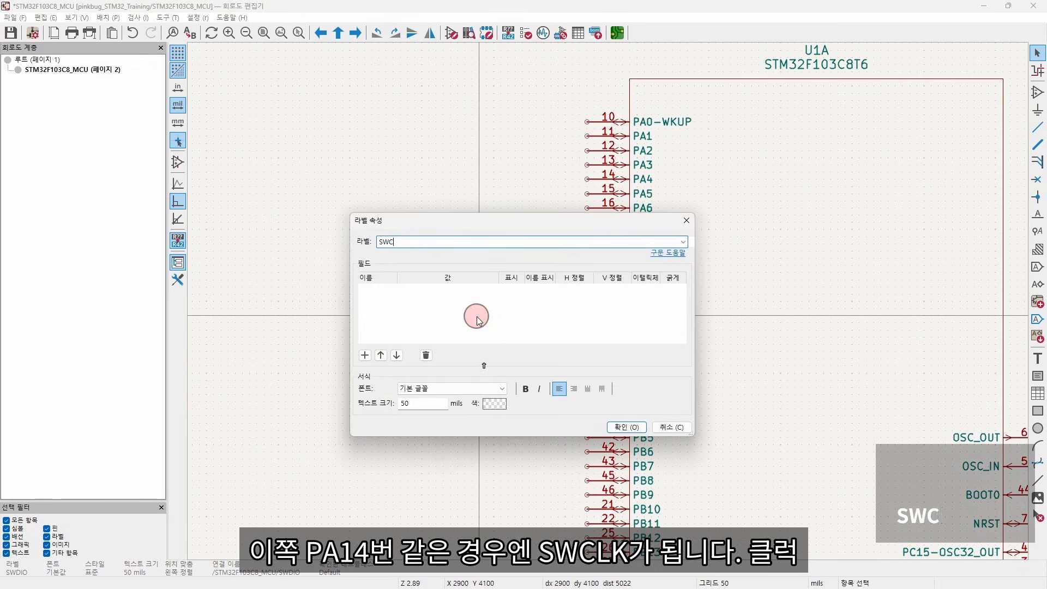
pyautogui.write('LK')
pyautogui.press('Return')
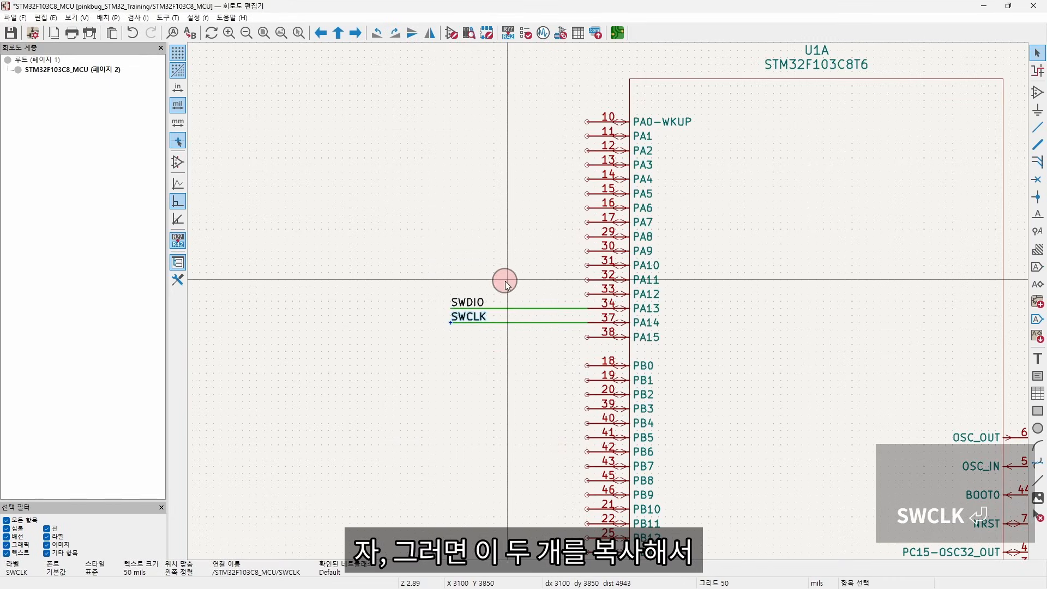
# Step: Copy the SWDIO and SWCLK wires with their labels to pins 2 and 3 of connector J1
pyautogui.moveTo(504, 280); pyautogui.dragTo(435, 348)
pyautogui.hotkey('ctrl', 'c')
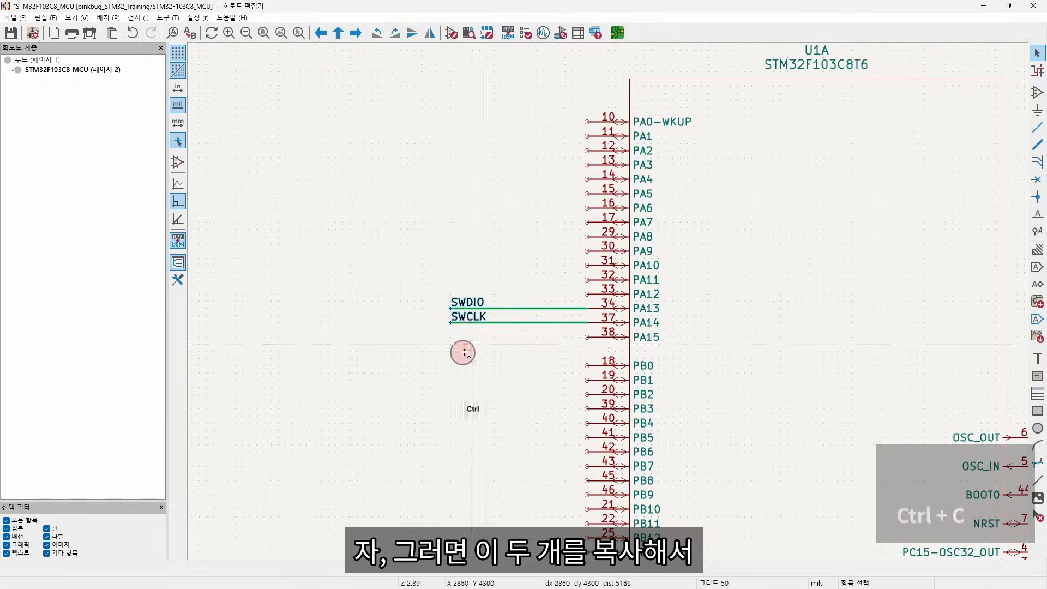
pyautogui.scroll(-5, 466, 331)
pyautogui.scroll(8, 848, 452)
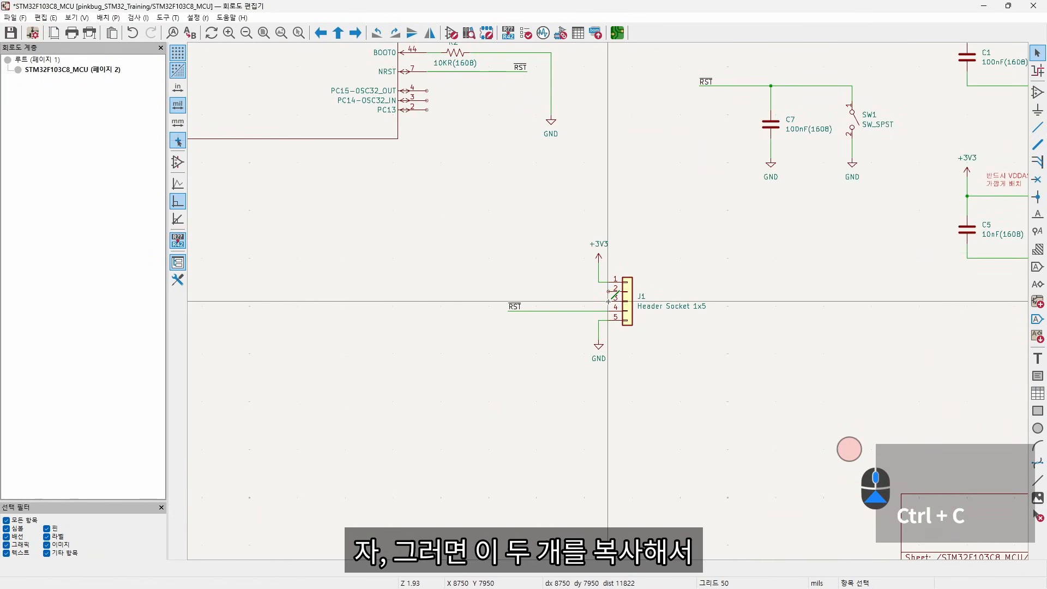
pyautogui.hotkey('ctrl', 'v')
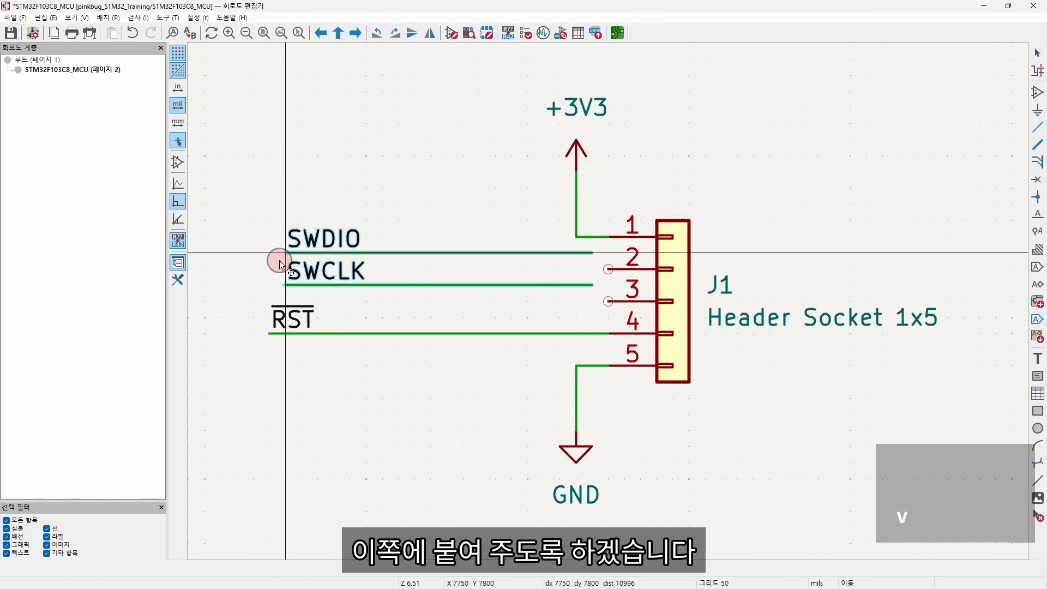
pyautogui.click(302, 269)
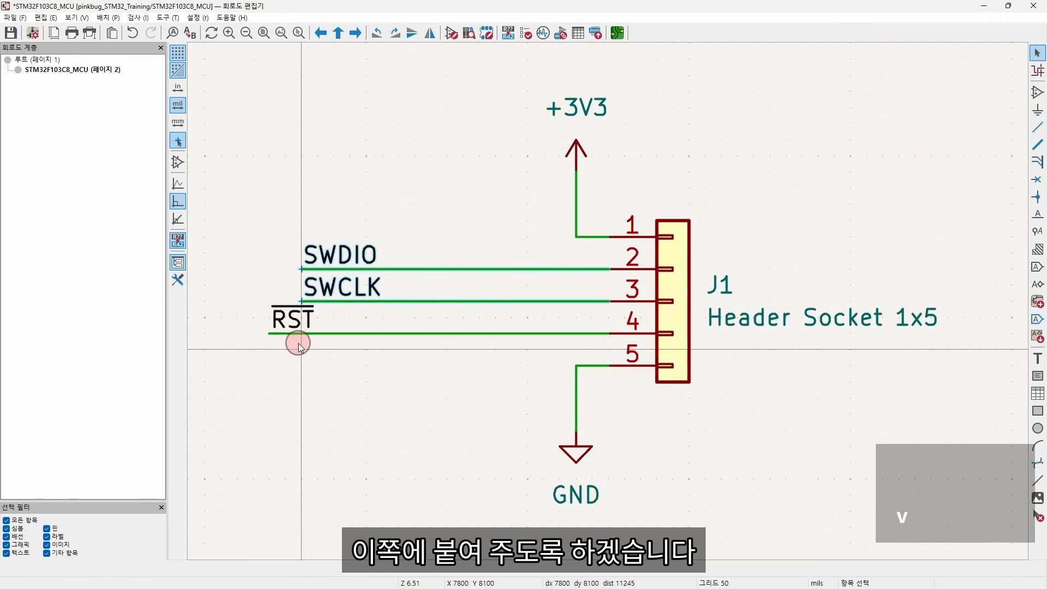
# Step: Shorten the RST wire at J1 pin 4 so its labelled end aligns with the SWDIO and SWCLK wires
pyautogui.click(322, 332)
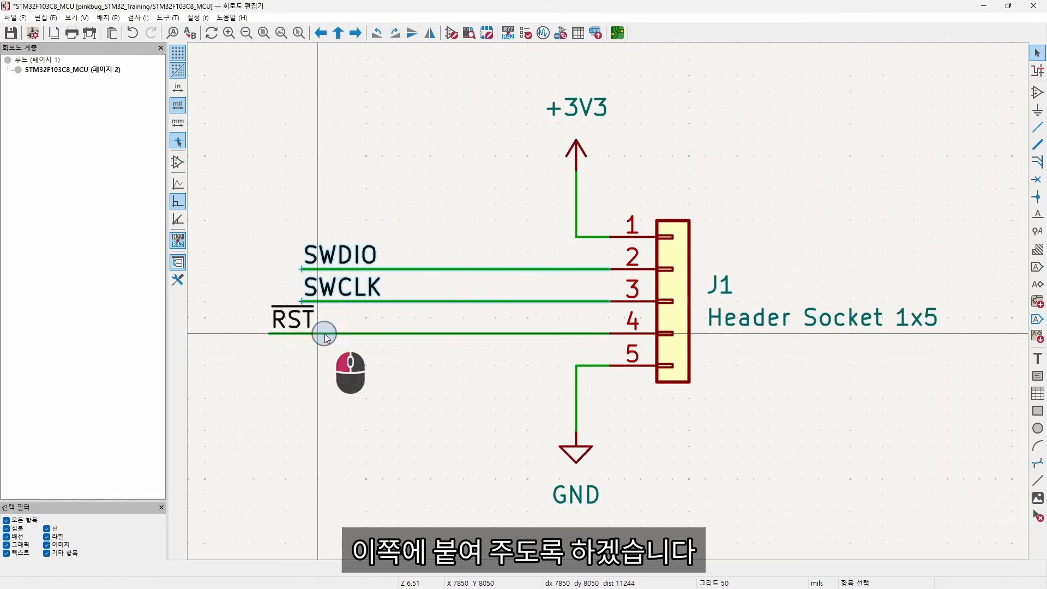
pyautogui.click(278, 326)
pyautogui.press('g')
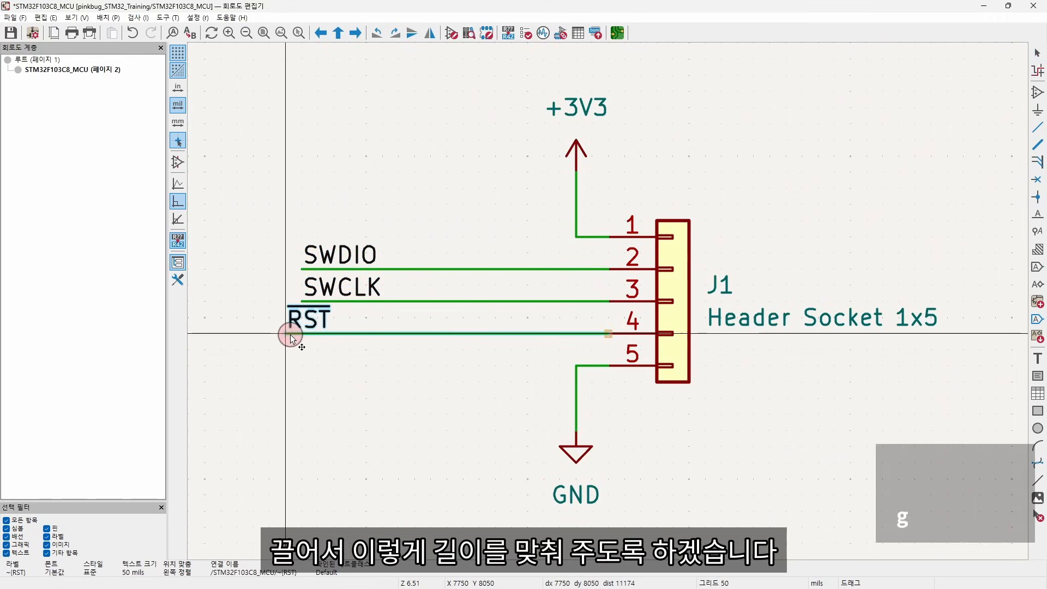
pyautogui.click(305, 335)
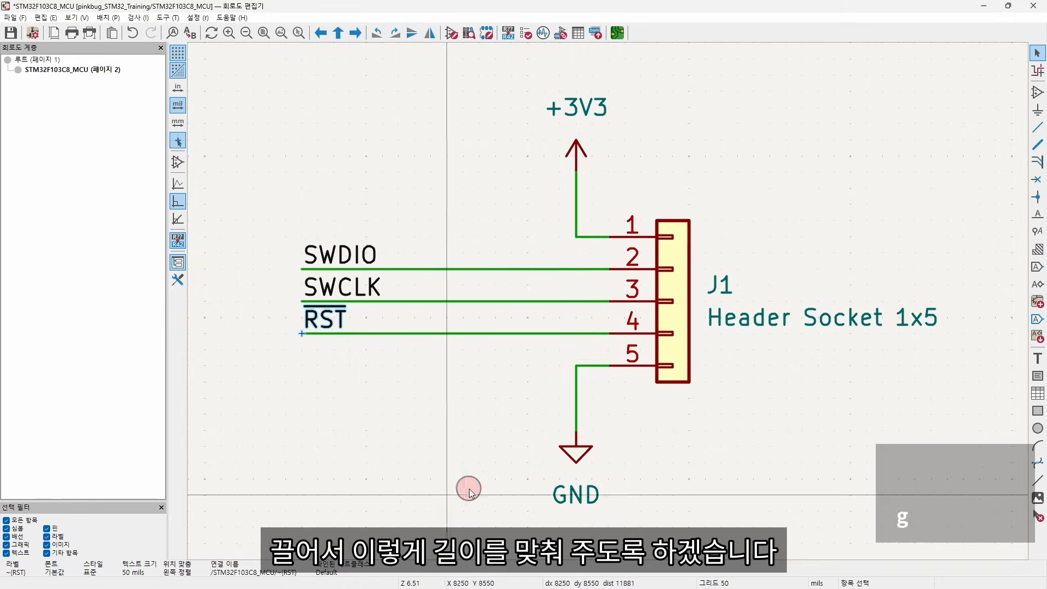
pyautogui.scroll(-5, 427, 268)
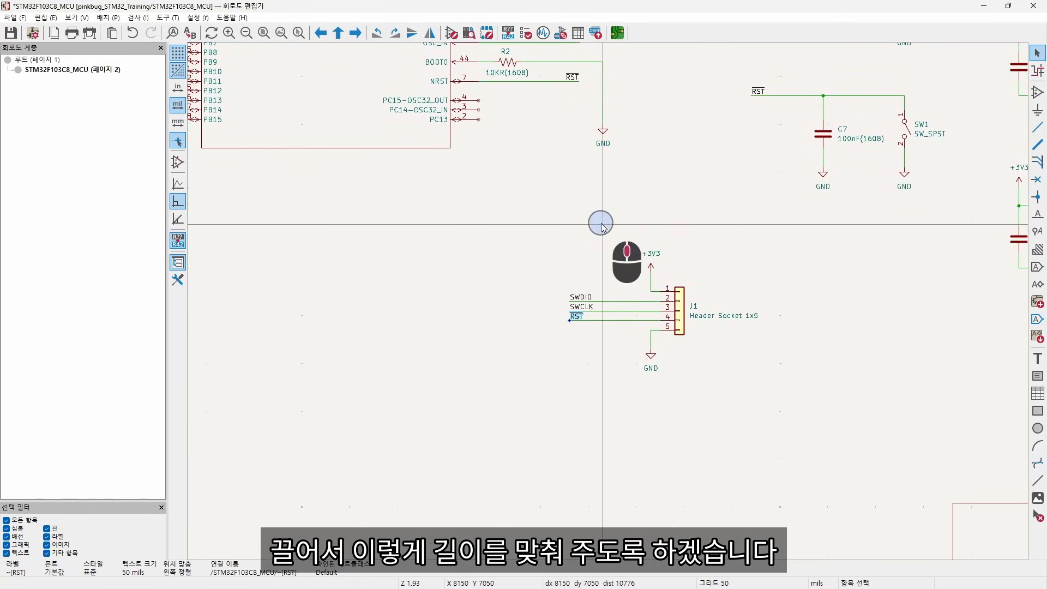
pyautogui.press('Escape')
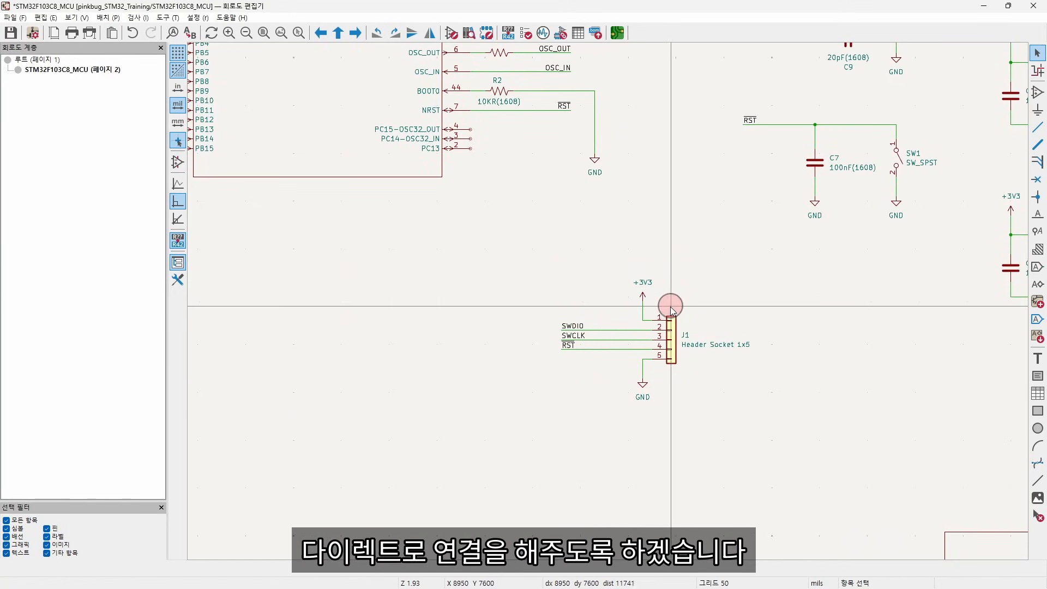
# Step: Move the whole J1 connector circuit beneath the C7 and SW1 reset circuit and save the schematic
pyautogui.moveTo(666, 306); pyautogui.dragTo(728, 338, button='middle')
pyautogui.moveTo(819, 275); pyautogui.dragTo(598, 443)
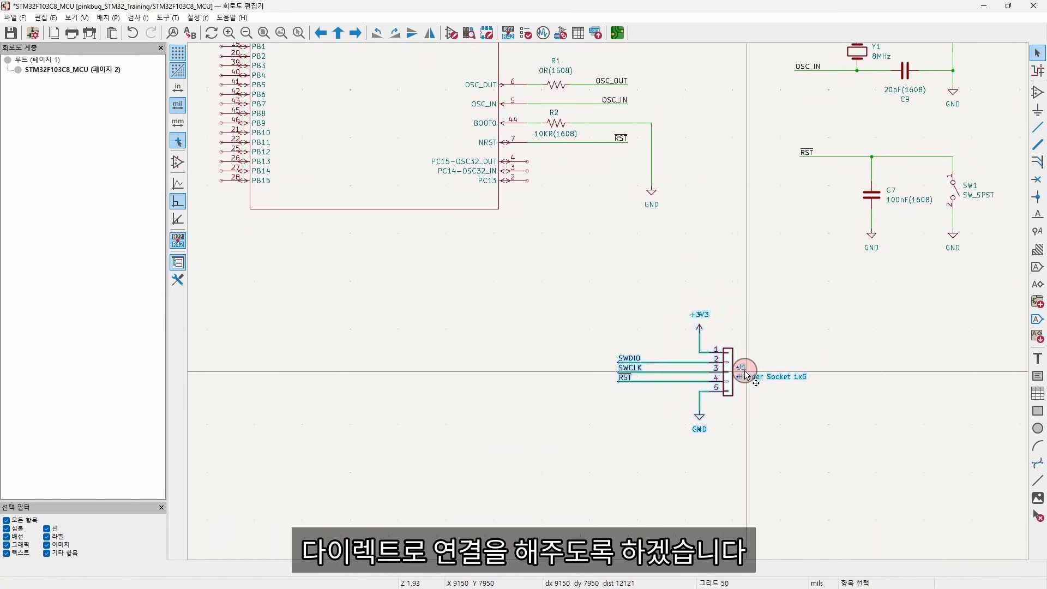
pyautogui.scroll(-4, 598, 443)
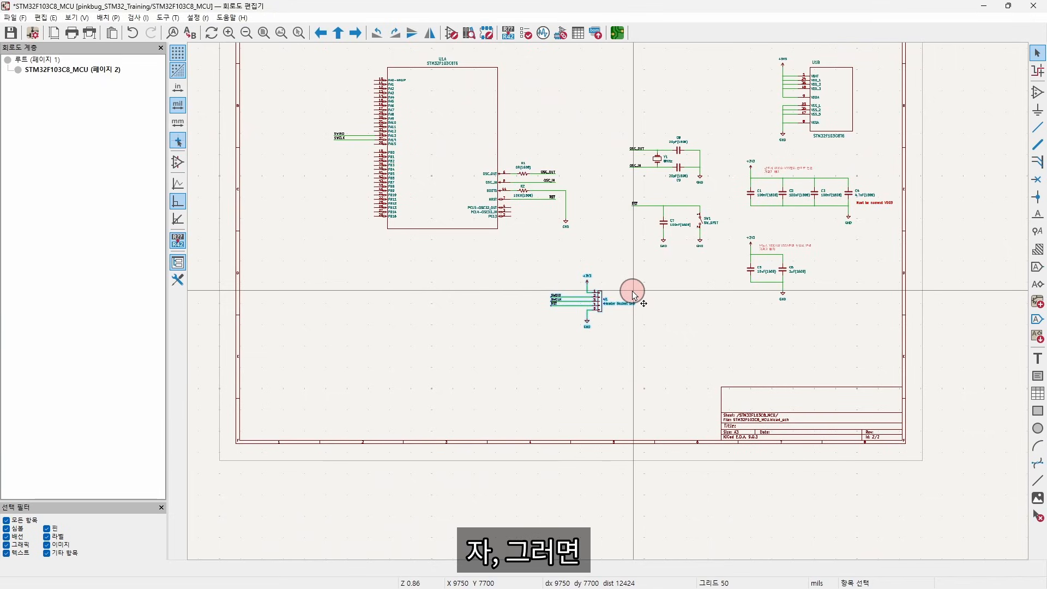
pyautogui.press('m')
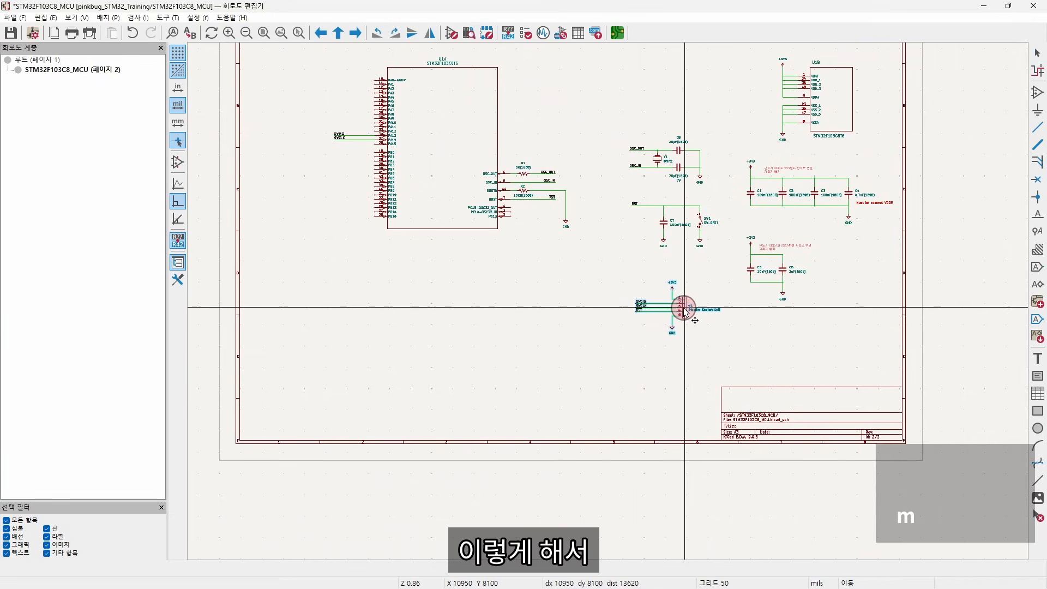
pyautogui.click(685, 307)
pyautogui.click(769, 323)
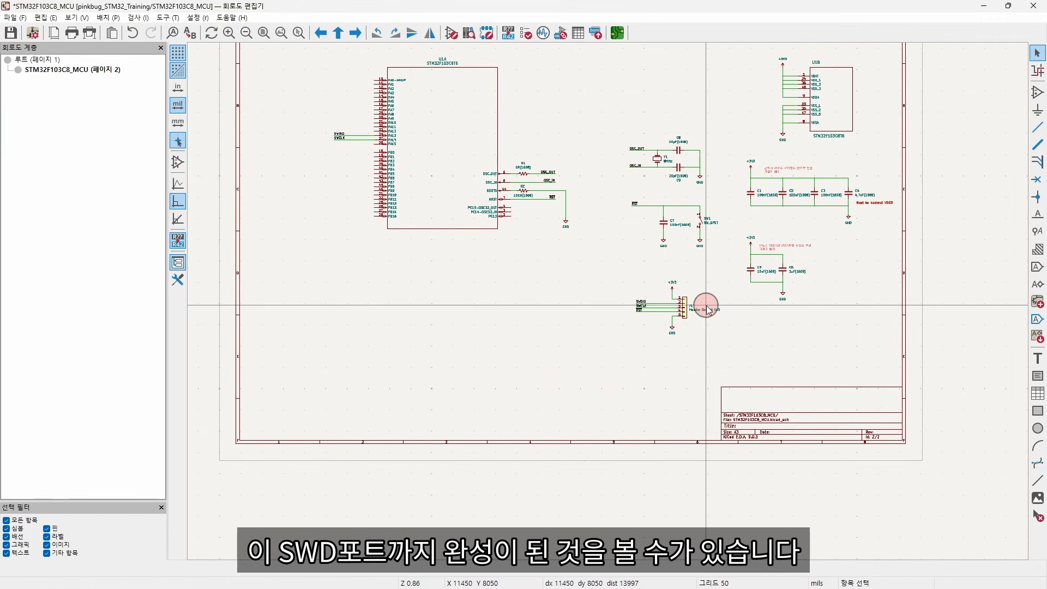
pyautogui.click(10, 33)
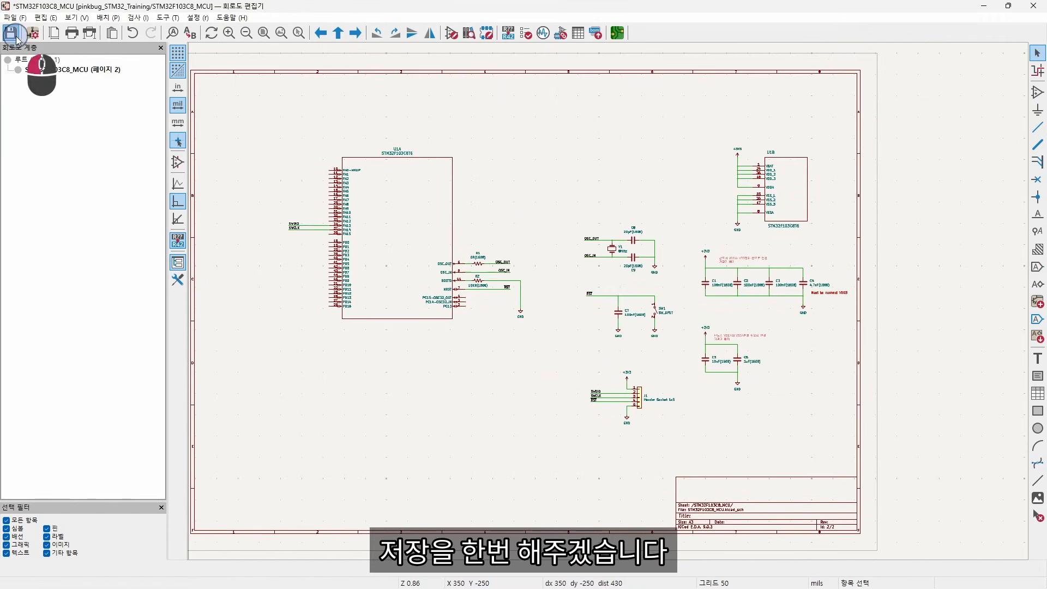